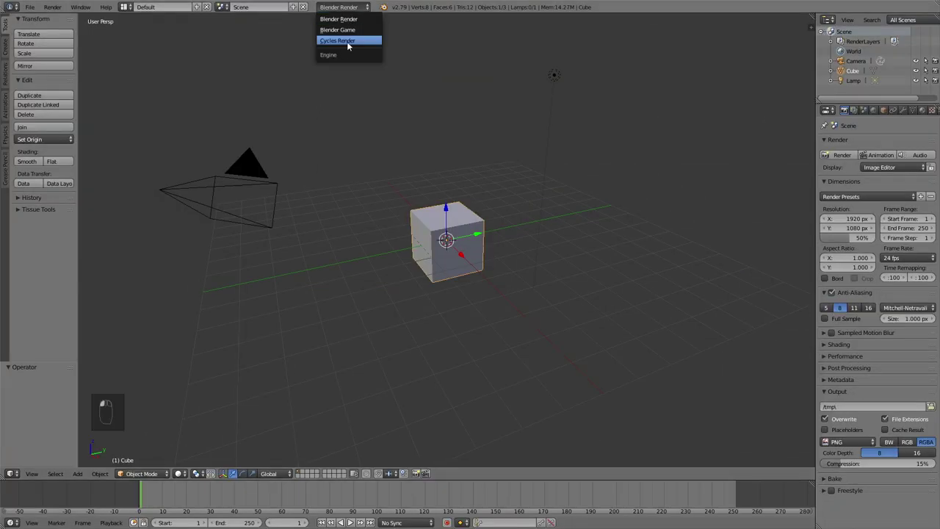
Step: Switch the render engine to Cycles Render and flatten the default cube along Z by a factor of about -0.155
click(347, 41)
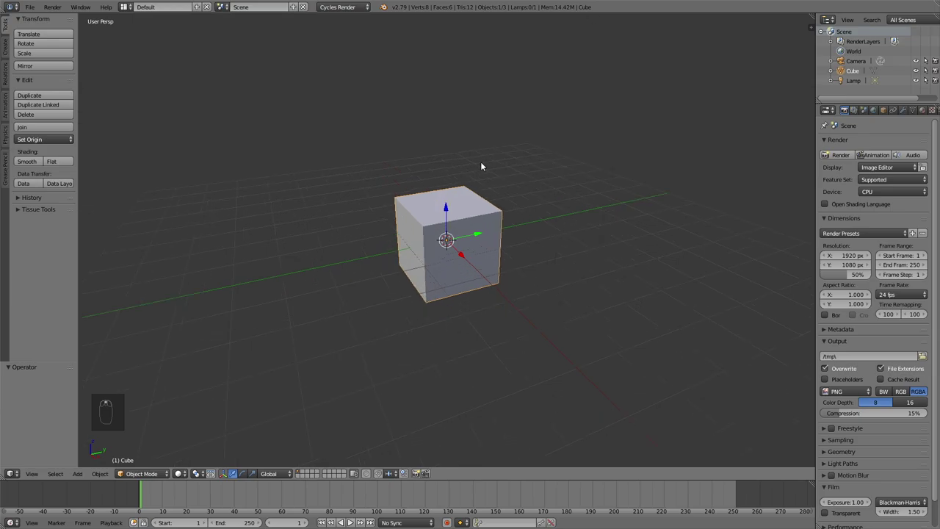
key(s)
key(z)
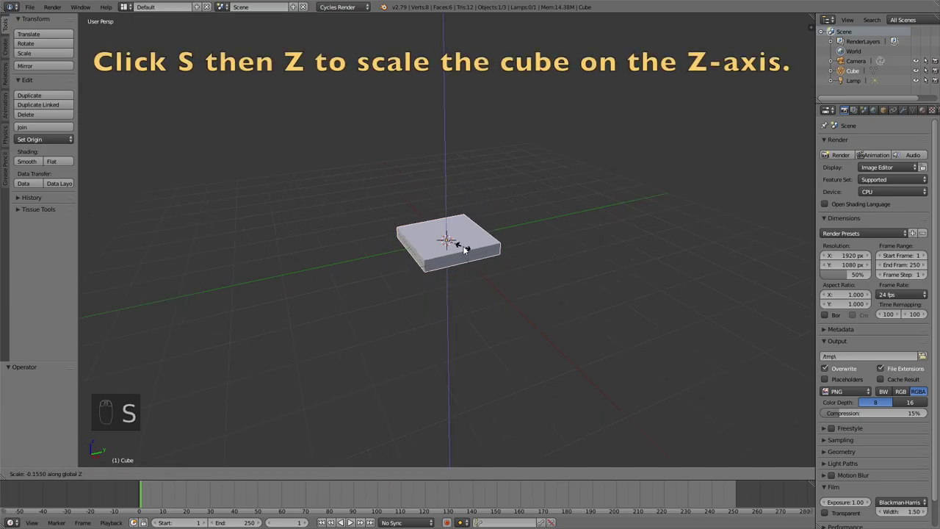
click(464, 250)
Step: Scale the flattened cube by about 0.455 along Y and about 1.652 along X into a long slab
middle_drag(464, 250, 567, 267)
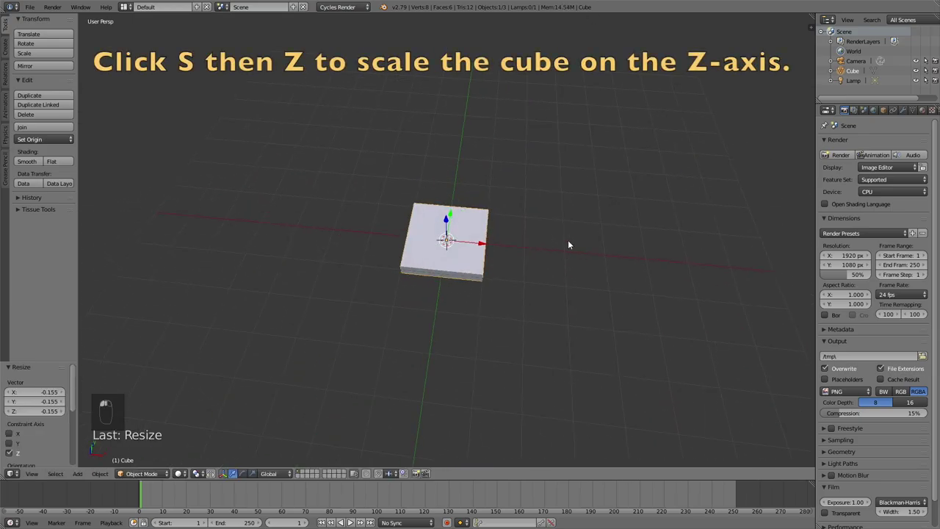
key(s)
key(y)
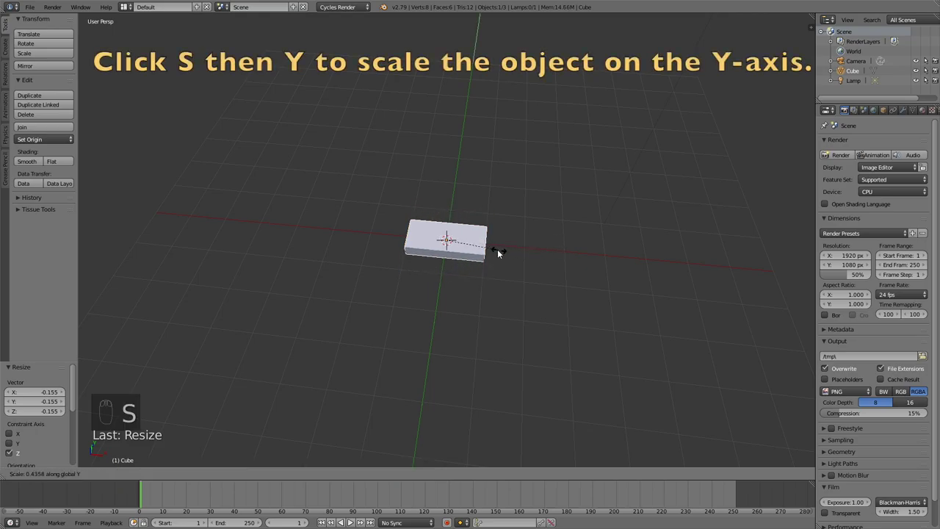
click(502, 250)
middle_drag(503, 262, 502, 232)
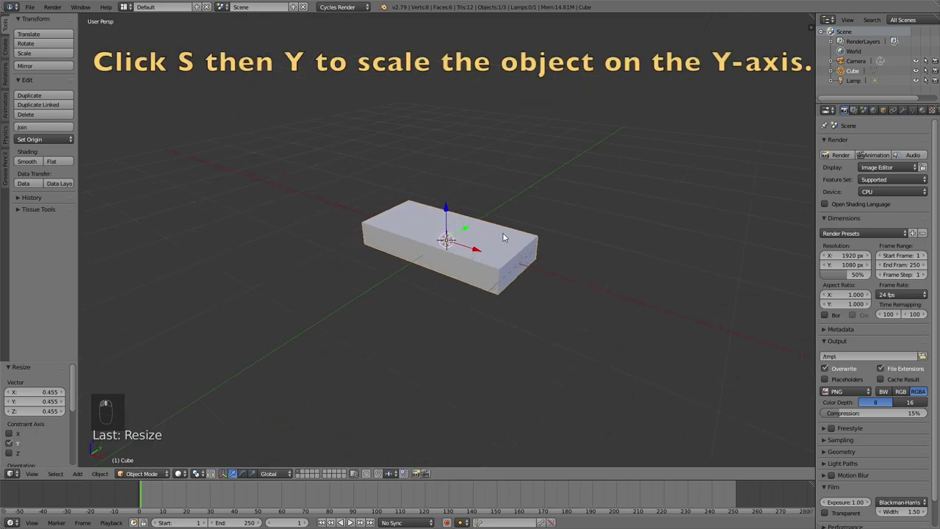
key(s)
key(x)
click(547, 245)
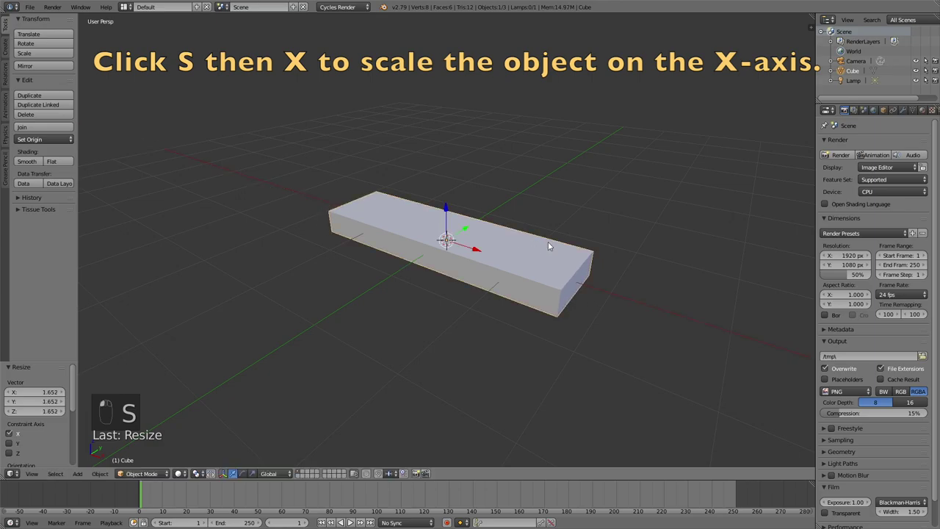
Step: Thin the slab further along Z by a factor of about 0.34
key(s)
key(z)
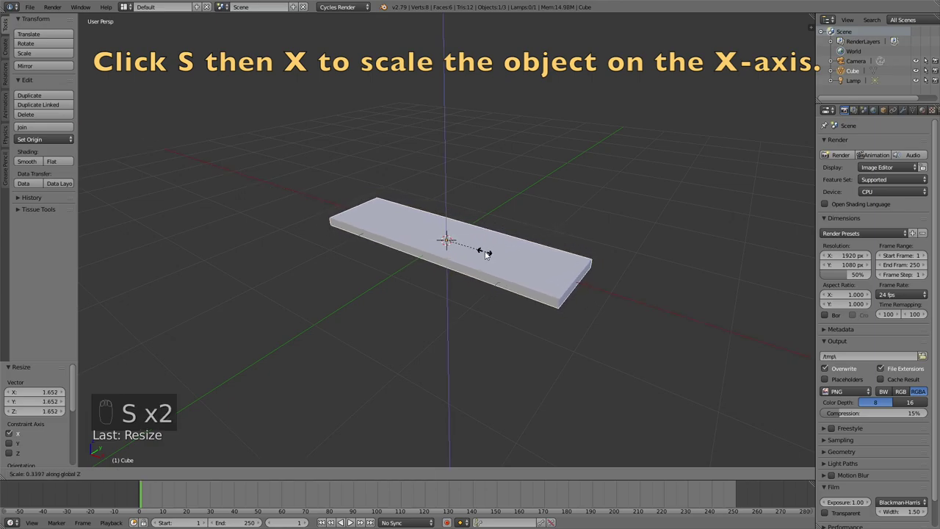
click(485, 254)
Step: Add a Bezier circle curve at the slab's centre and rotate it 90 degrees about the Y axis
middle_drag(485, 253, 510, 233)
scroll(432, 250, down, 3)
key(shift+a)
mouse_move(507, 237)
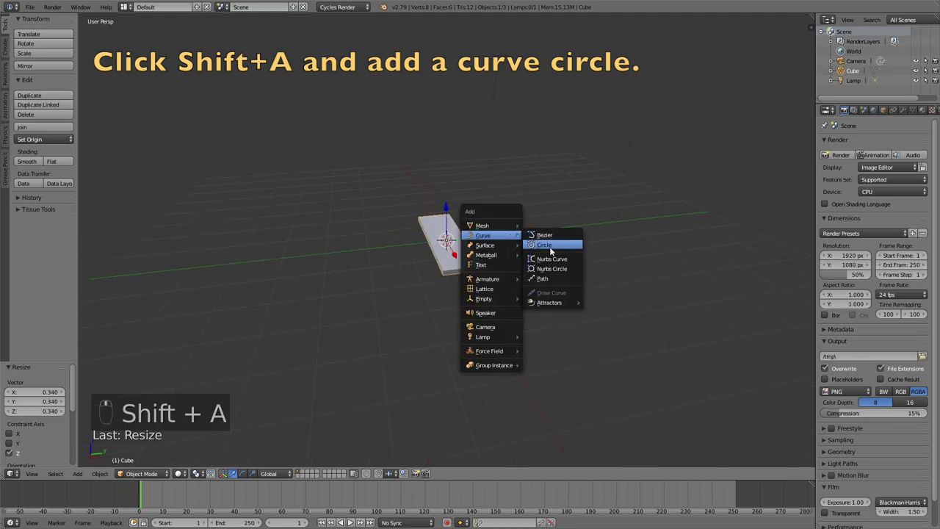
click(547, 247)
key(r)
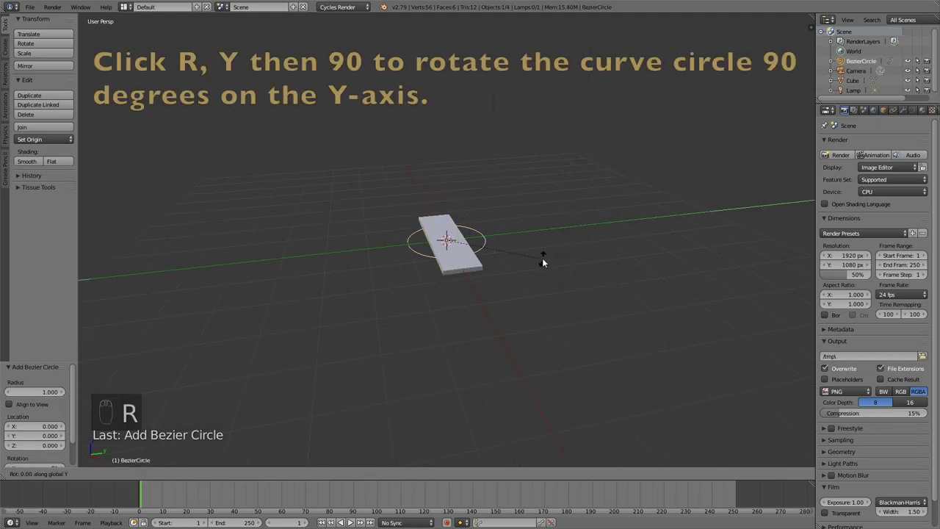
key(y)
key(9)
key(0)
key(Return)
Step: Stretch the circle into a long track loop by scaling its two opposite side points along Y to more than four times their spacing
middle_drag(542, 258, 509, 230)
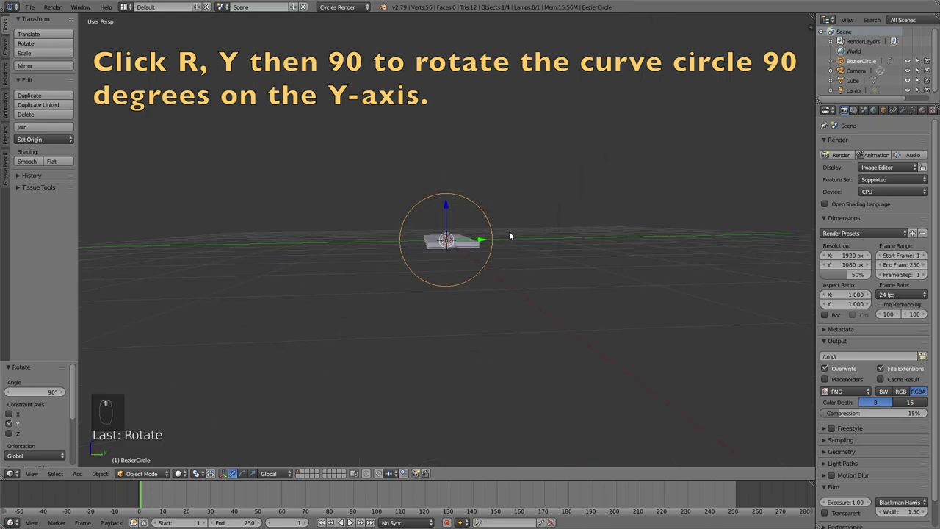
click(141, 451)
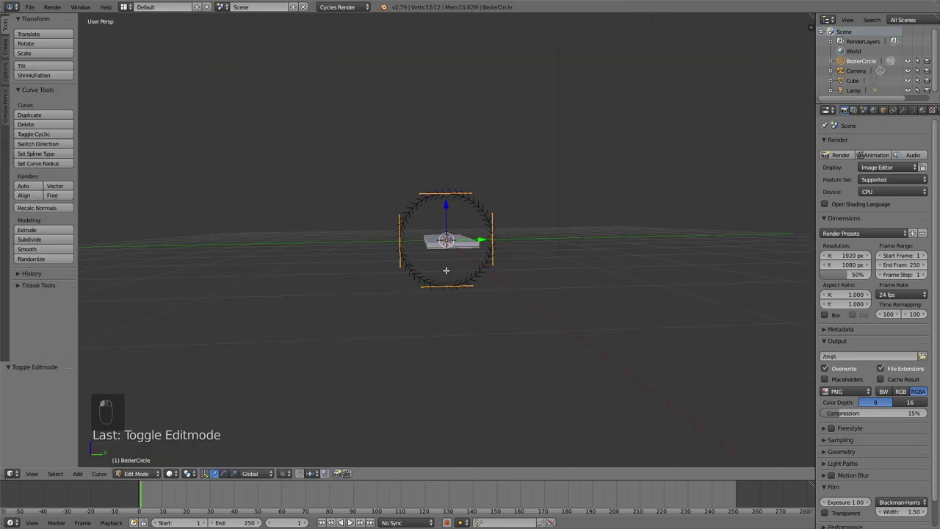
shift+click(404, 220)
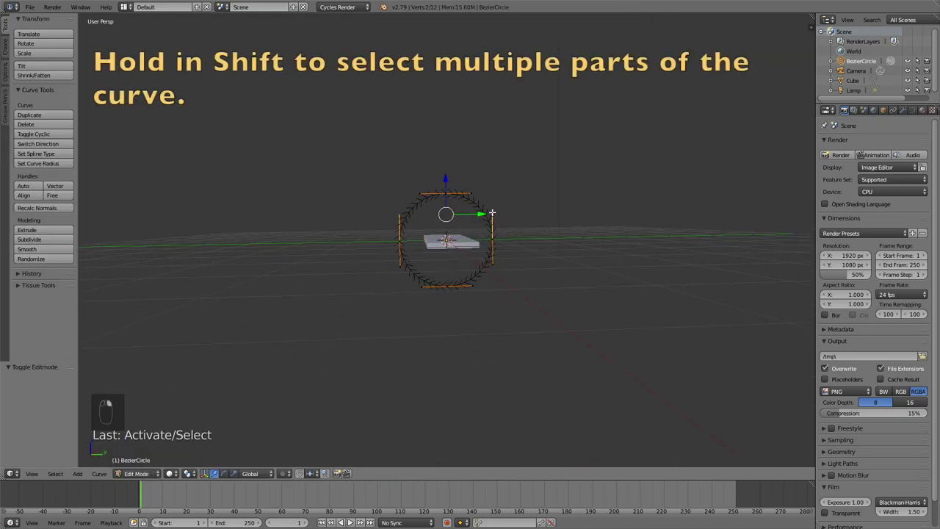
key(s)
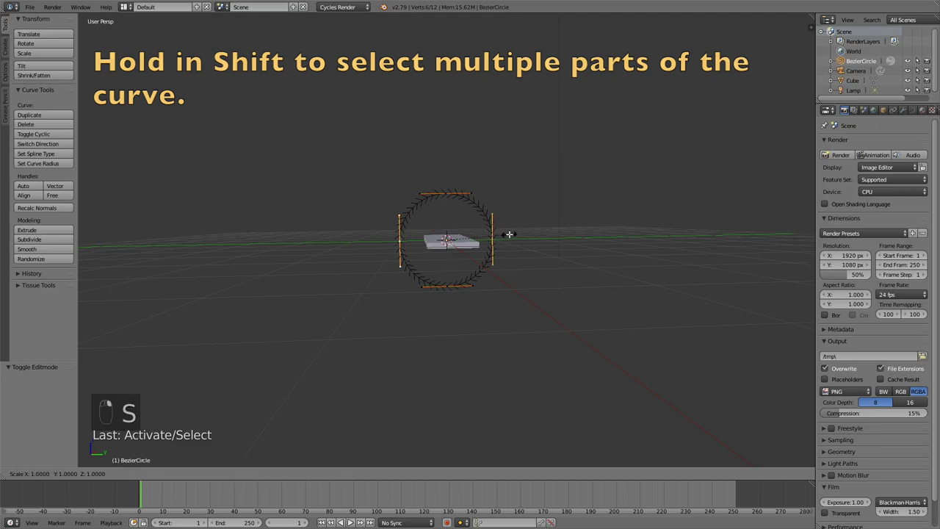
key(y)
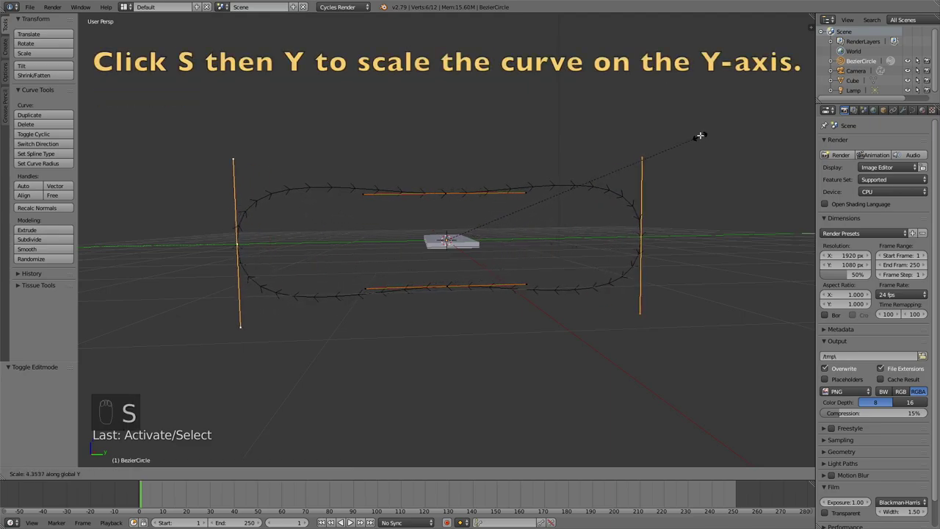
click(716, 122)
key(Tab)
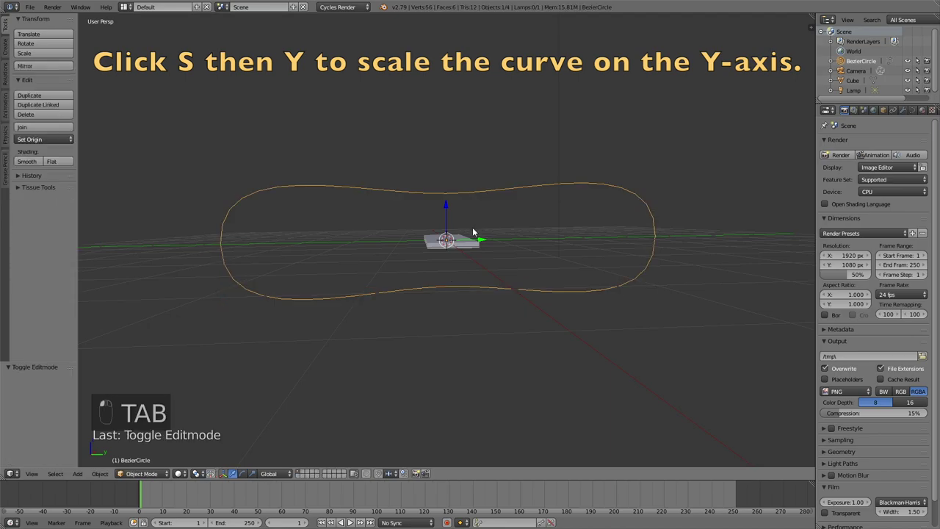
Step: Add an Array modifier to the slab with a relative offset of 0 in X and 1.05 in Y
right_click(457, 240)
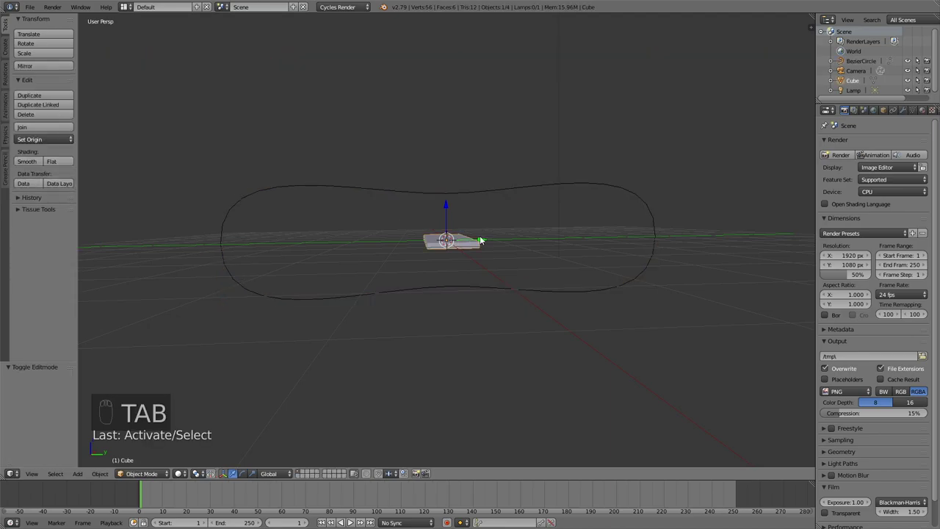
click(905, 110)
click(885, 142)
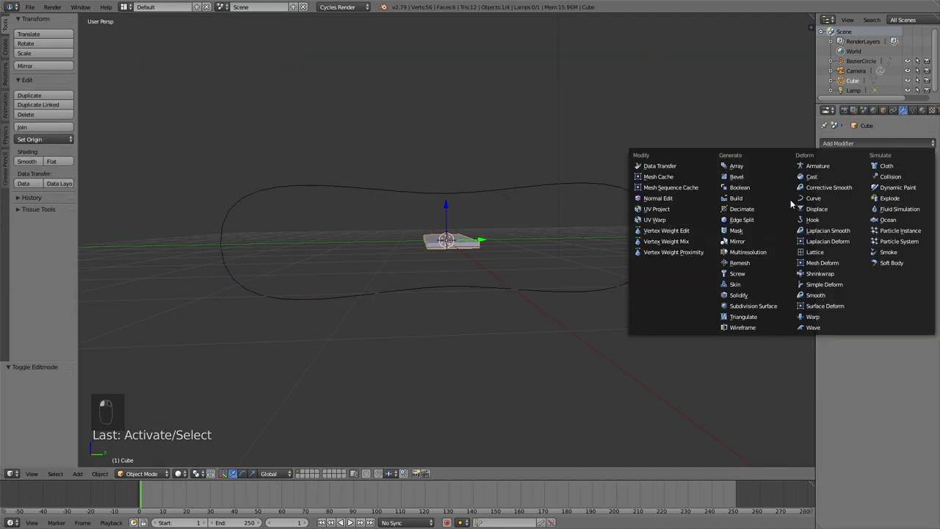
click(762, 167)
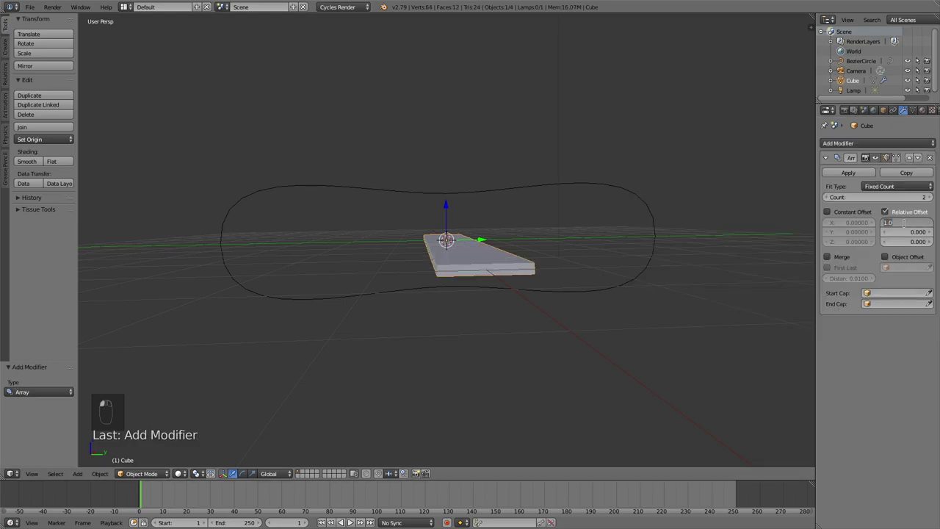
text(0)
key(Return)
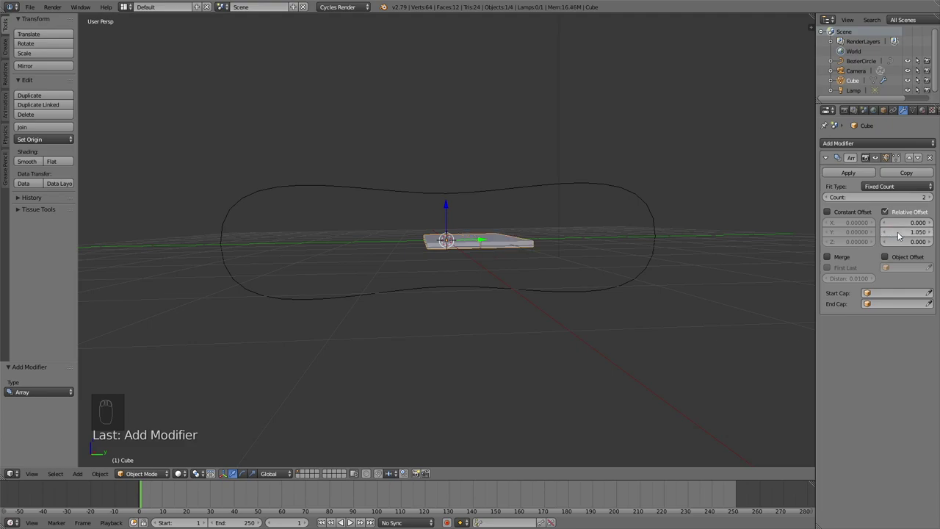
Step: Scale the arrayed slab by about 0.7 along X and about 0.715 along Y
middle_drag(551, 229, 563, 286)
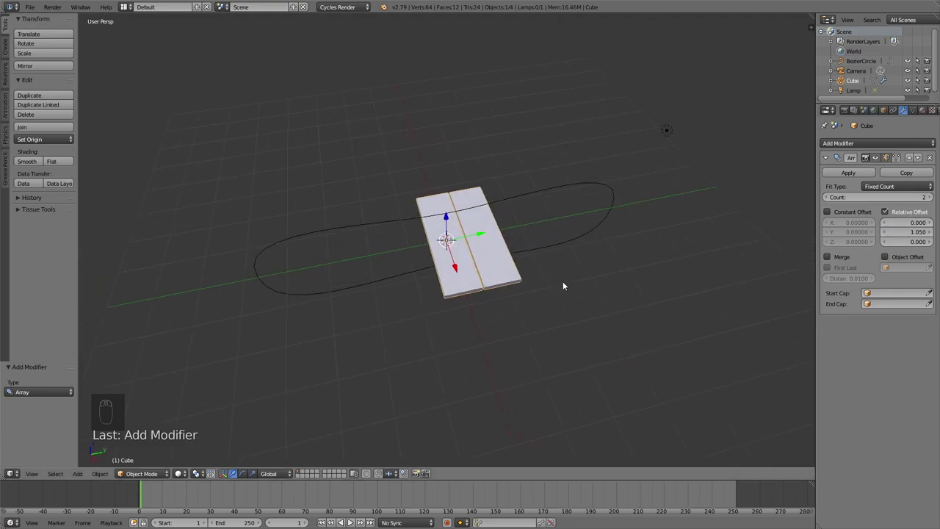
scroll(651, 276, up, 2)
key(s)
key(x)
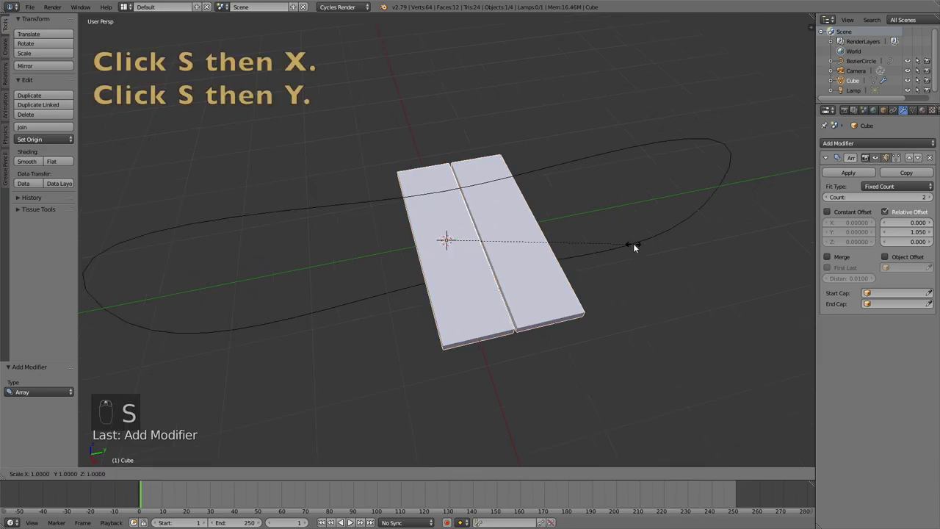
click(574, 208)
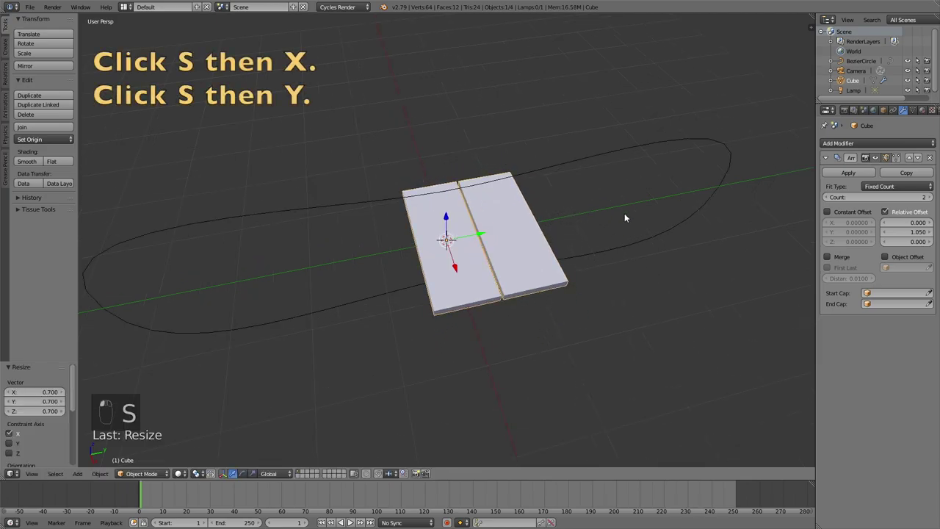
key(s)
key(y)
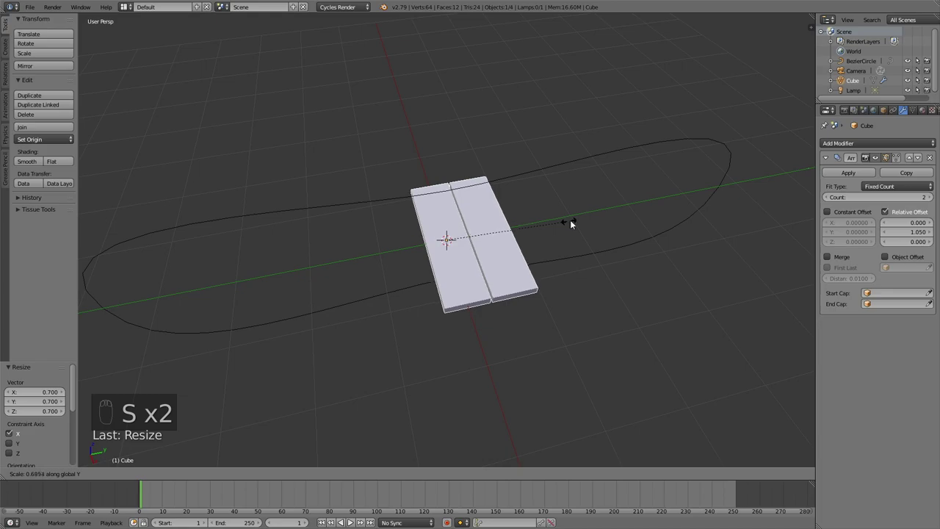
click(573, 218)
Step: Raise the slab's Array modifier count to 22
middle_drag(554, 317, 534, 290)
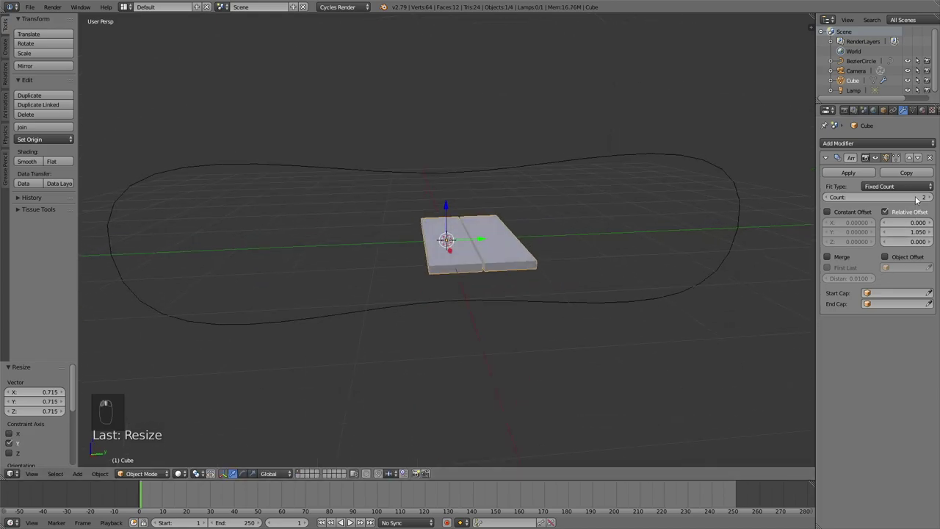
drag(911, 198, 927, 197)
scroll(662, 241, down, 5)
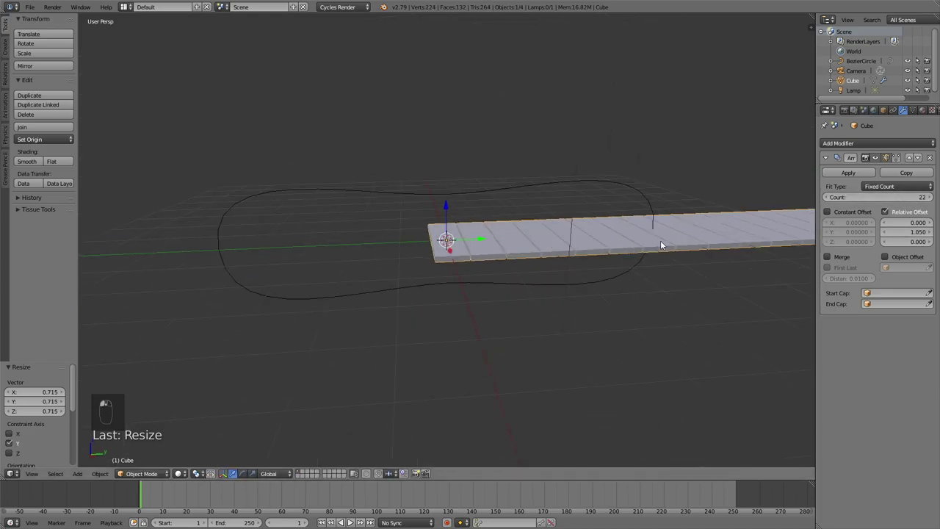
Step: Add a Curve modifier to the slab array, using BezierCircle as its object and -Y as the deformation axis
click(860, 143)
click(836, 201)
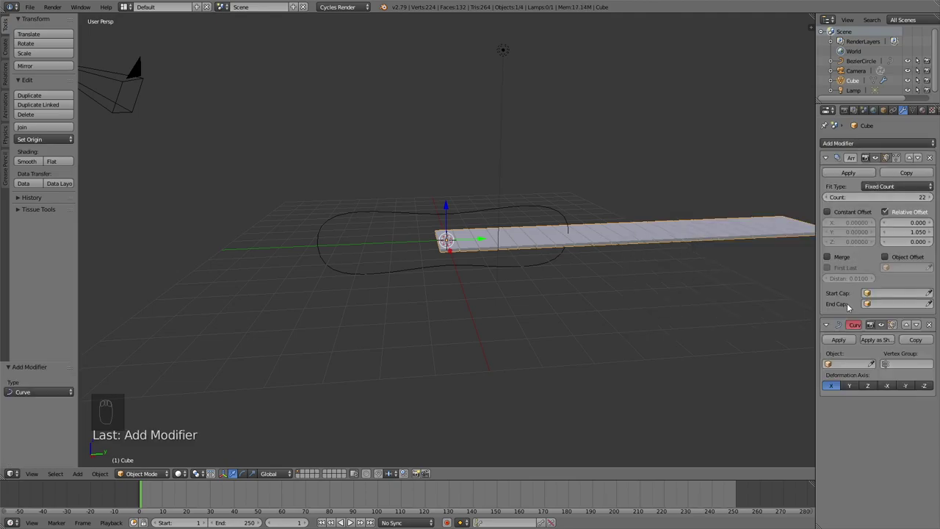
click(847, 363)
click(852, 380)
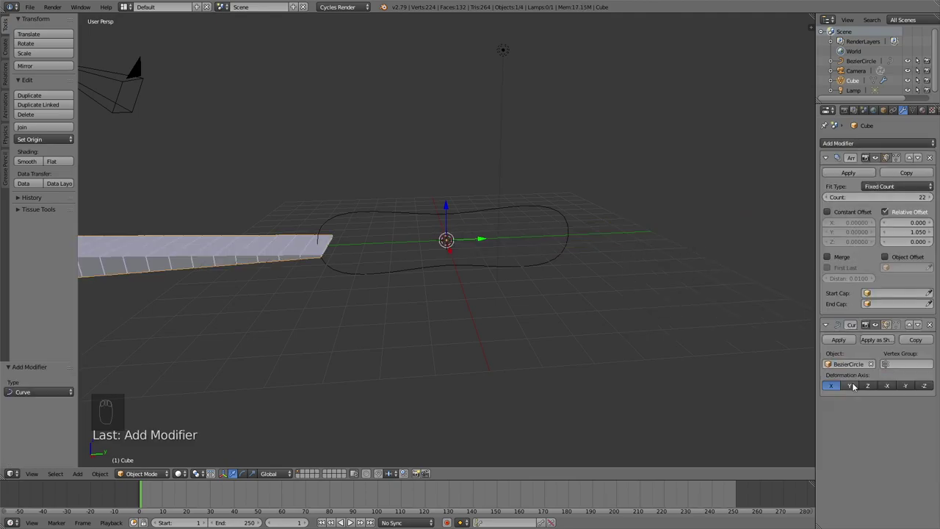
click(906, 385)
Step: Increase the array count to 32 so the plates close the loop around the curve
scroll(796, 258, up, 4)
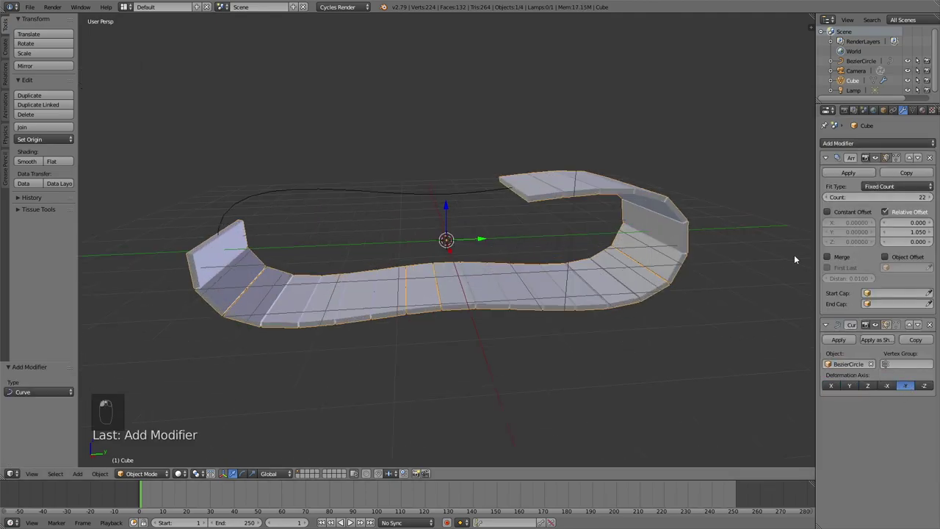
click(932, 198)
click(933, 198)
click(932, 198)
click(933, 198)
click(933, 198)
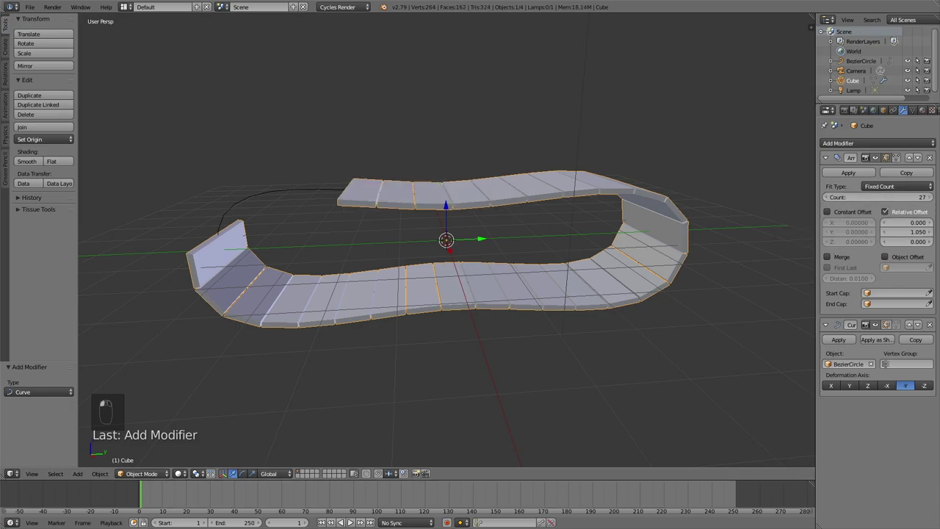
click(933, 199)
Step: Narrow the track plates along X by a factor of about 0.627
middle_drag(466, 220, 595, 241)
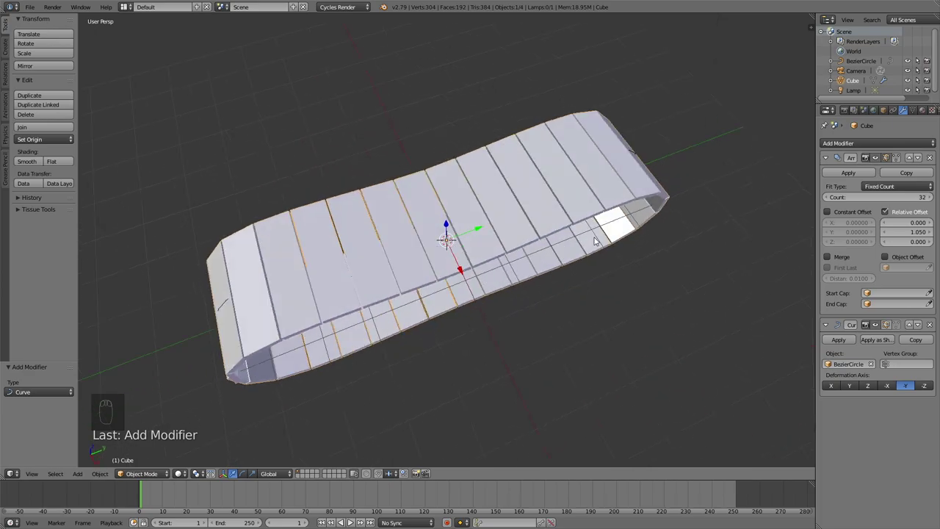
key(s)
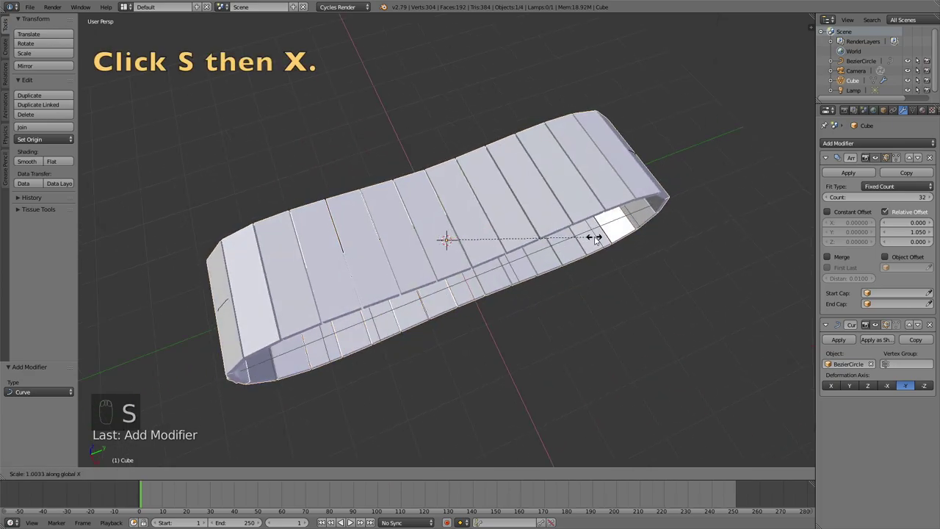
key(x)
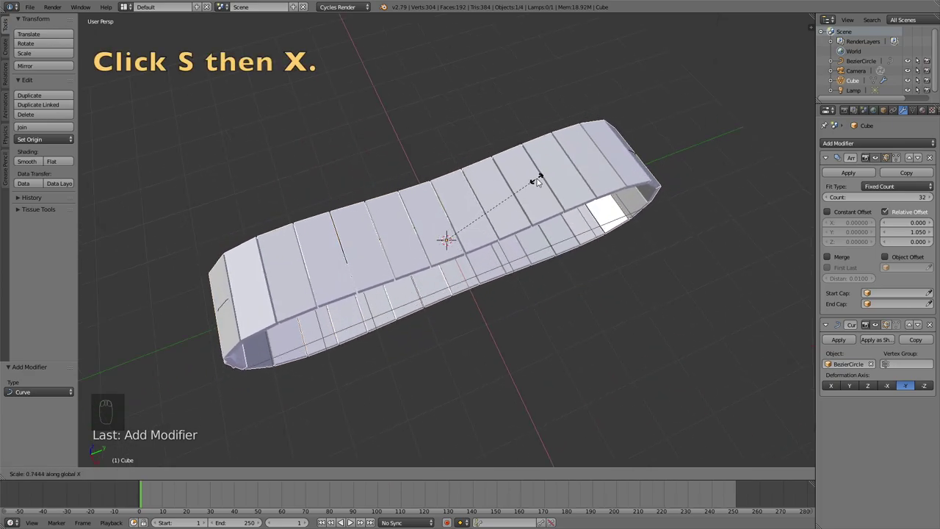
click(522, 192)
Step: Adjust the array's relative Y offset to 1.06 to close the overlap where the track ends meet
middle_drag(485, 279, 536, 245)
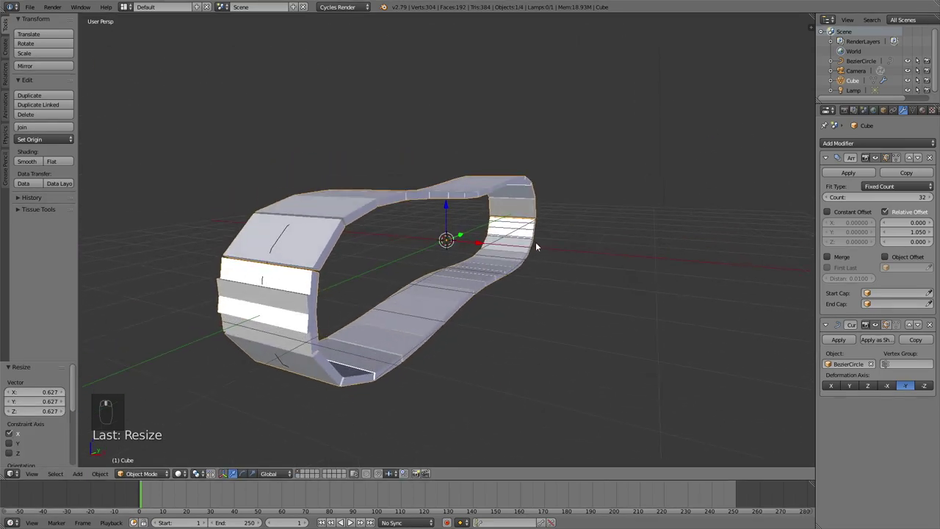
click(909, 232)
text(1.047)
key(Return)
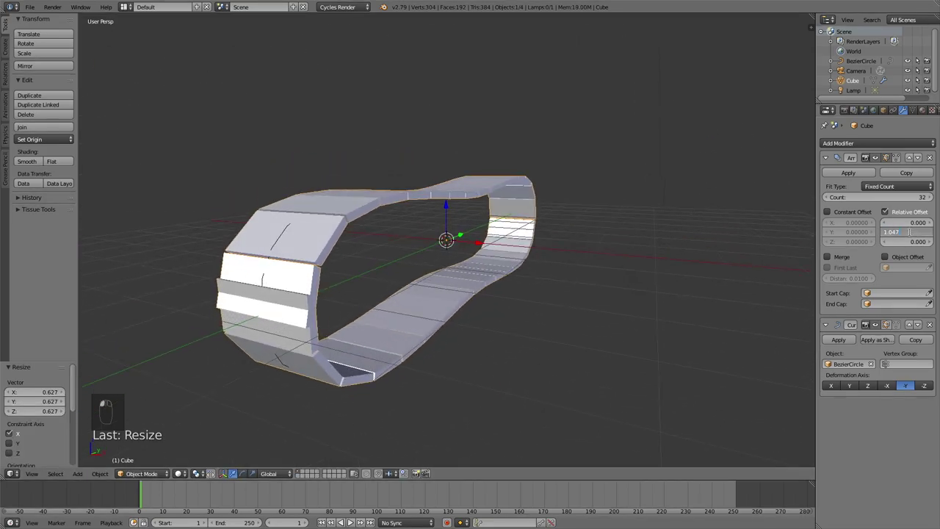
text(60)
key(Return)
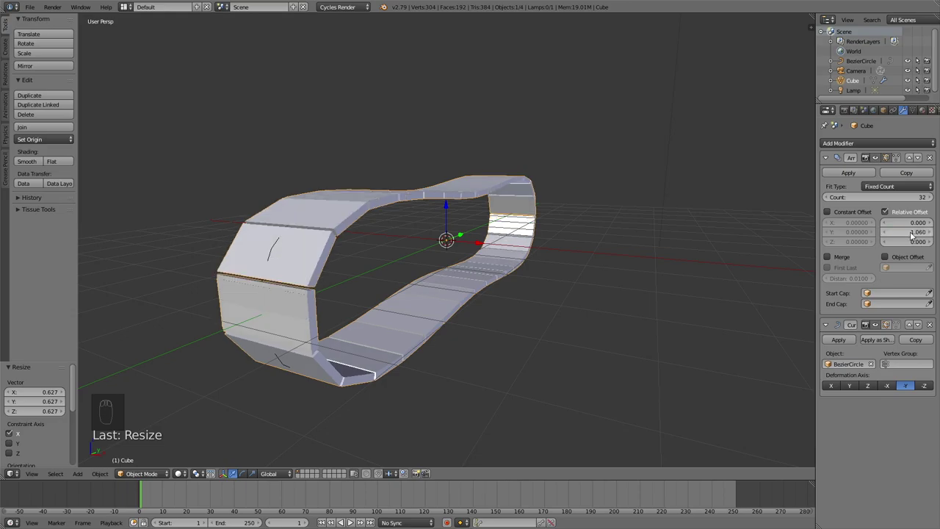
Step: Test the track's rolling motion by trying to slide the Bezier circle along the global Y axis
middle_drag(558, 286, 484, 316)
right_click(658, 317)
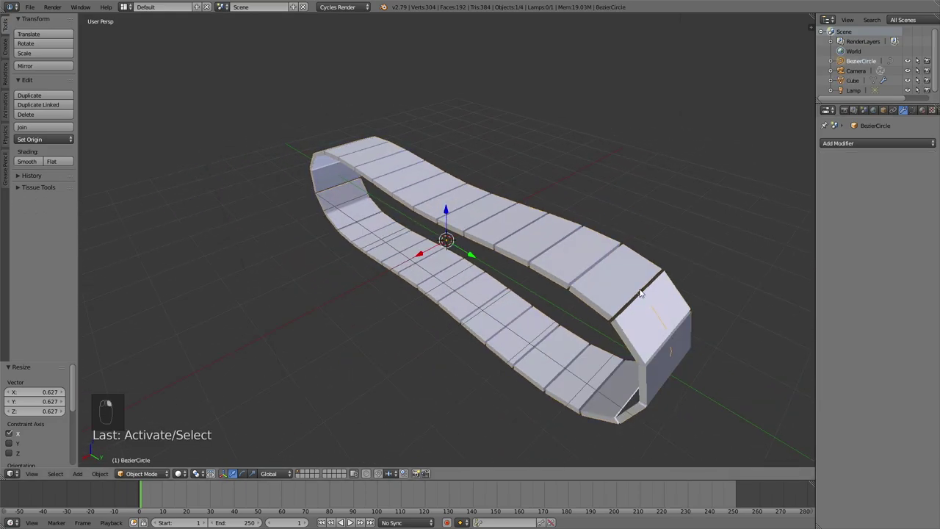
middle_drag(658, 317, 615, 260)
key(g)
key(y)
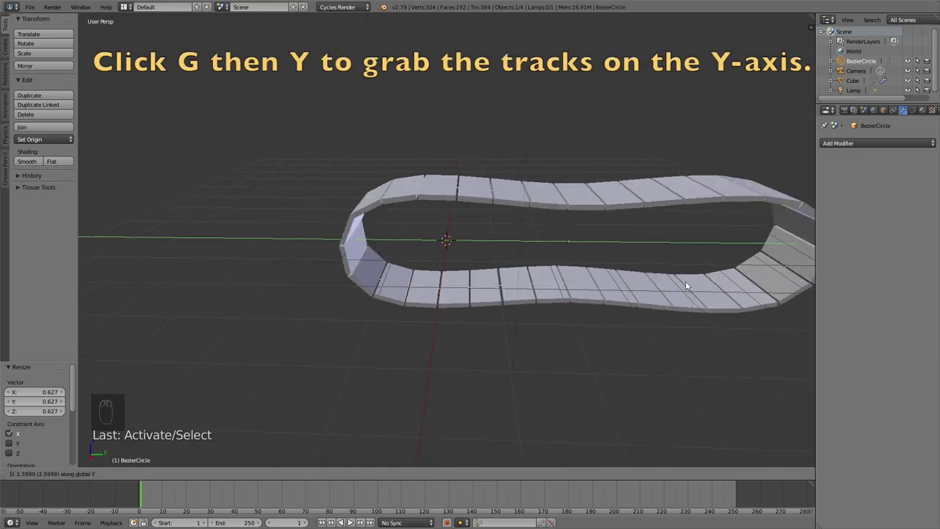
right_click(504, 291)
middle_drag(448, 293, 477, 294)
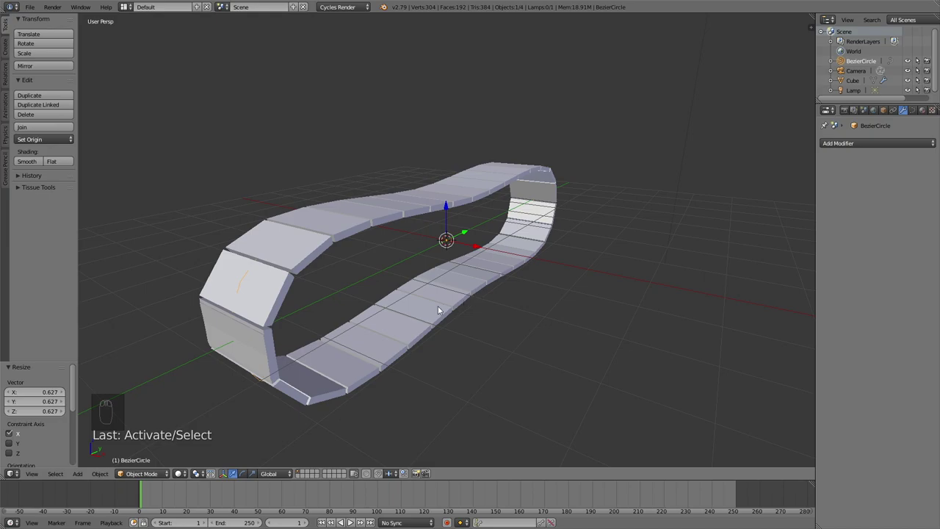
Step: In the track plate's mesh, extrude the top face in place and scale it inward to about 0.819
right_click(334, 246)
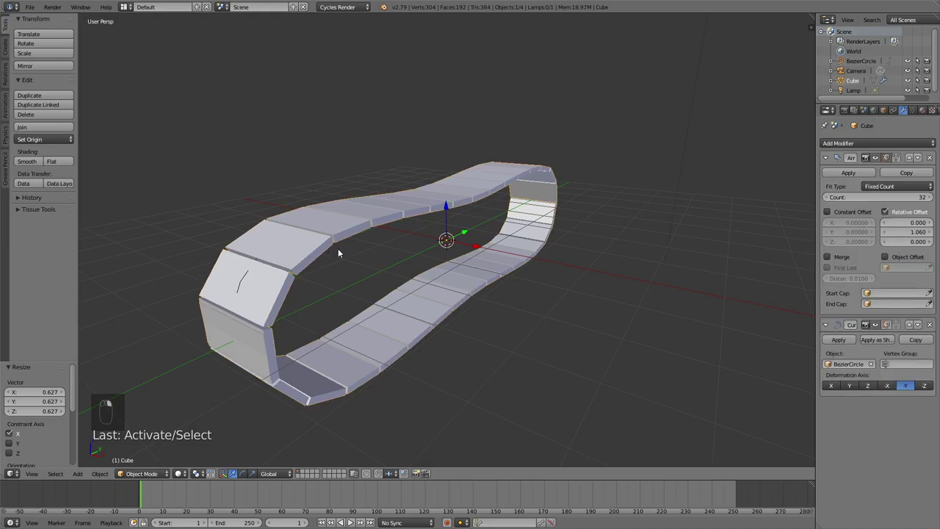
key(Tab)
scroll(451, 304, up, 3)
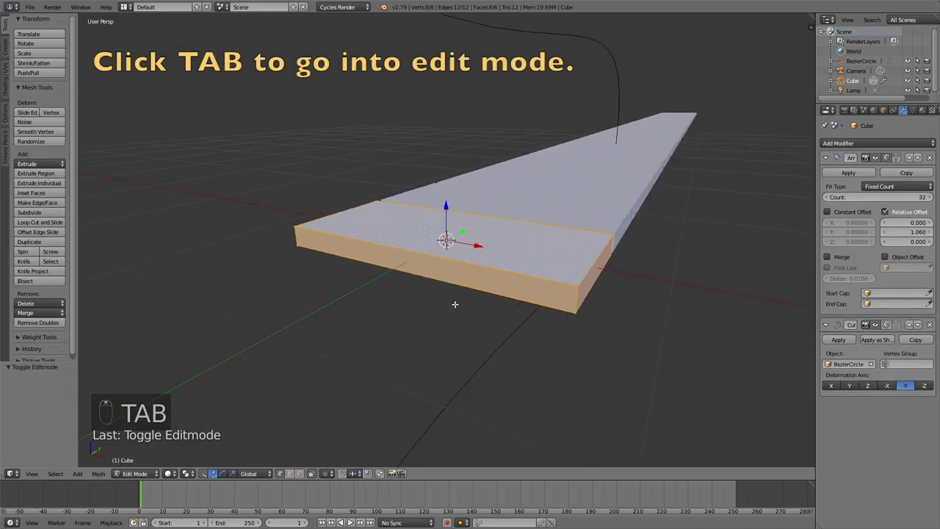
middle_drag(470, 305, 482, 263)
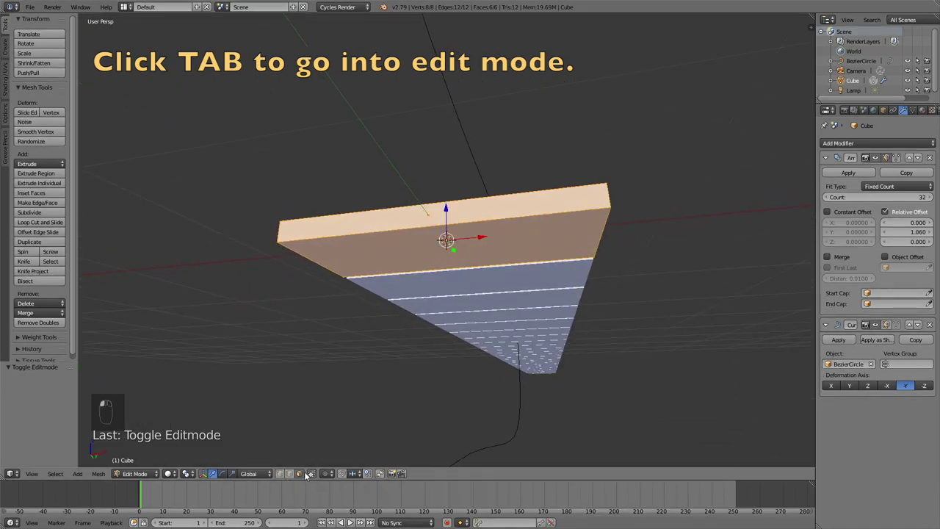
middle_drag(489, 311, 451, 355)
right_click(452, 246)
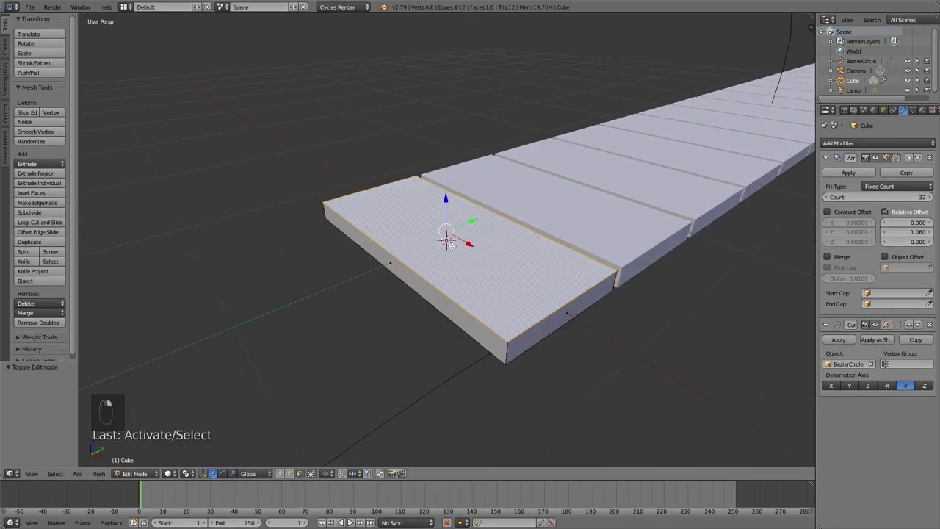
key(e)
click(447, 239)
key(s)
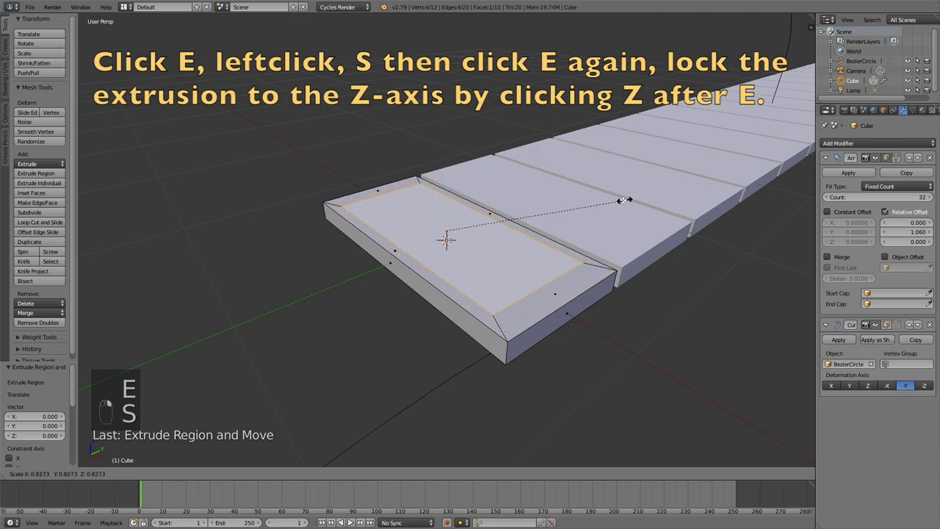
click(623, 200)
Step: Extrude the inner top face down into the plate to form a shallow recess and return to Object Mode
key(e)
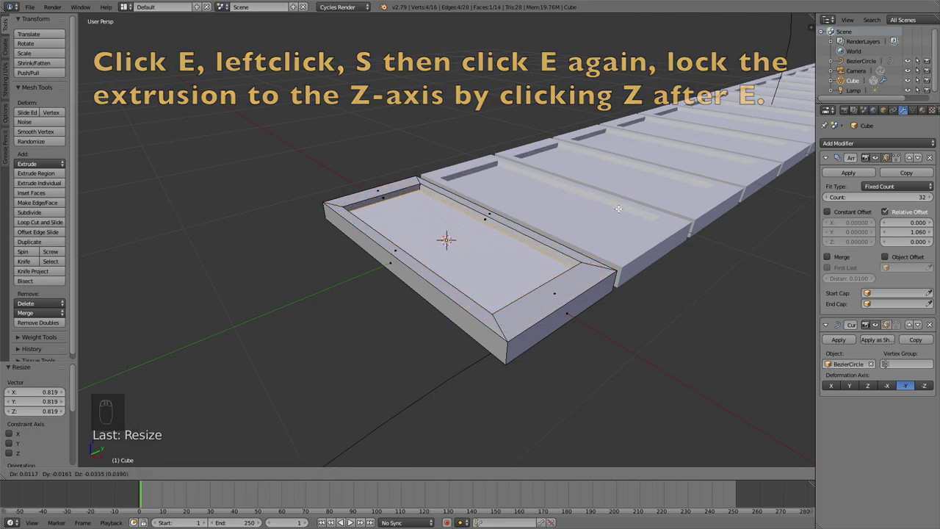
click(596, 223)
key(Tab)
middle_drag(482, 258, 501, 246)
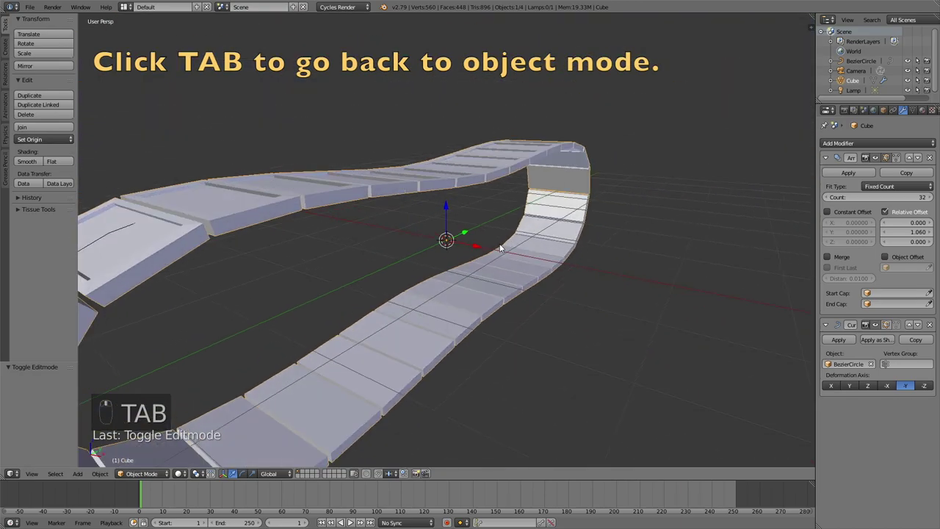
Step: Duplicate the track together with its Bezier circle and move the copies about -5.694 along X
scroll(454, 272, down, 4)
scroll(362, 281, up, 3)
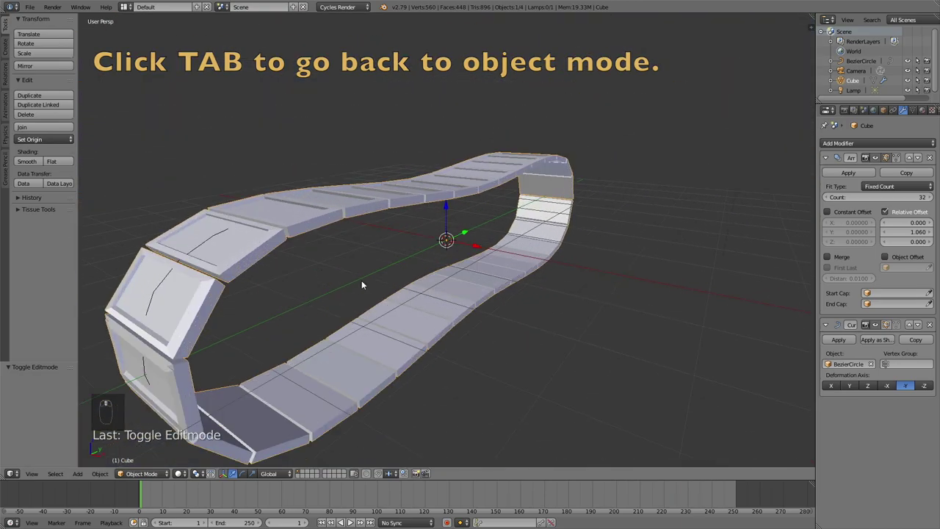
shift+click(219, 237)
scroll(312, 230, down, 4)
middle_drag(313, 230, 443, 231)
key(shift+d)
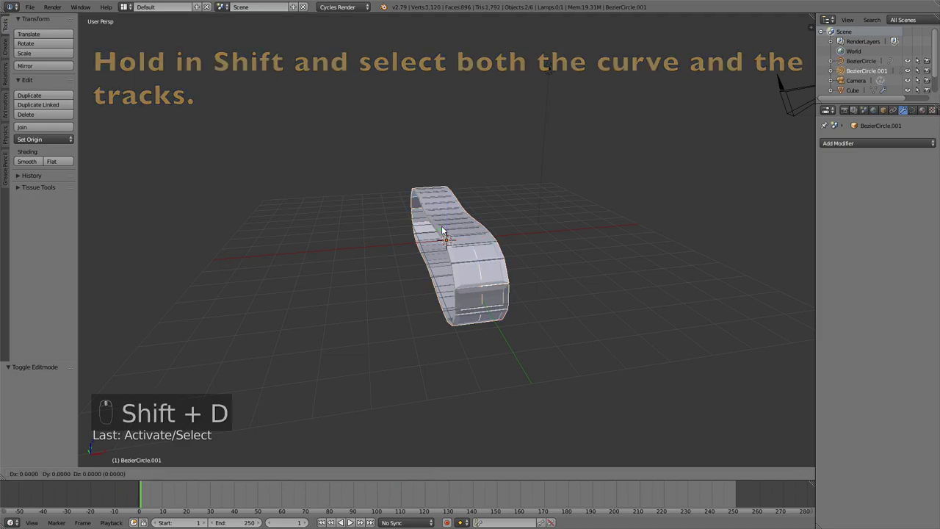
key(x)
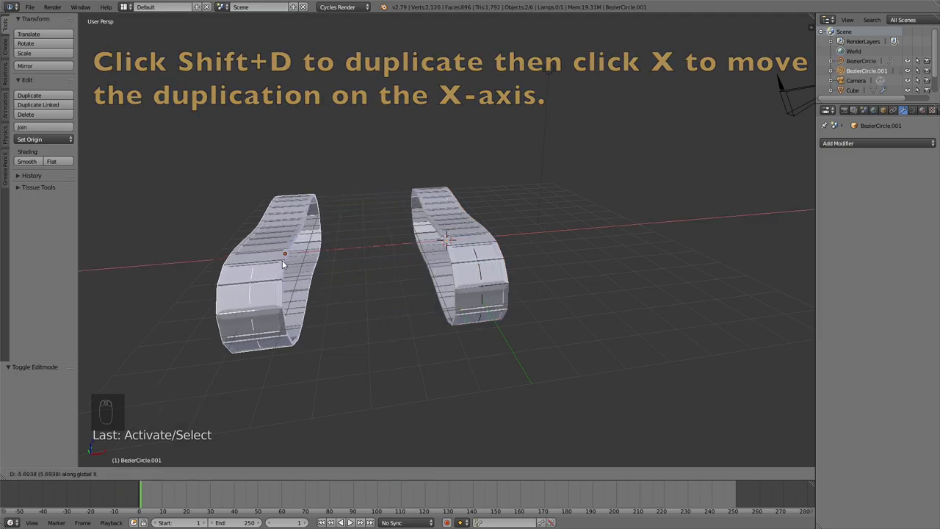
click(282, 260)
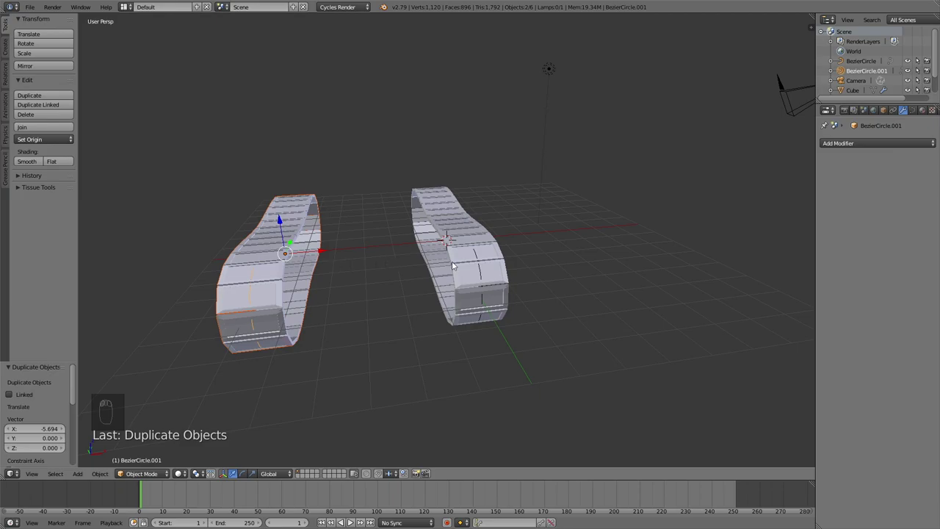
Step: Snap the 3D cursor to the midpoint between both tracks with all tracks and curves selected
shift+right_click(477, 258)
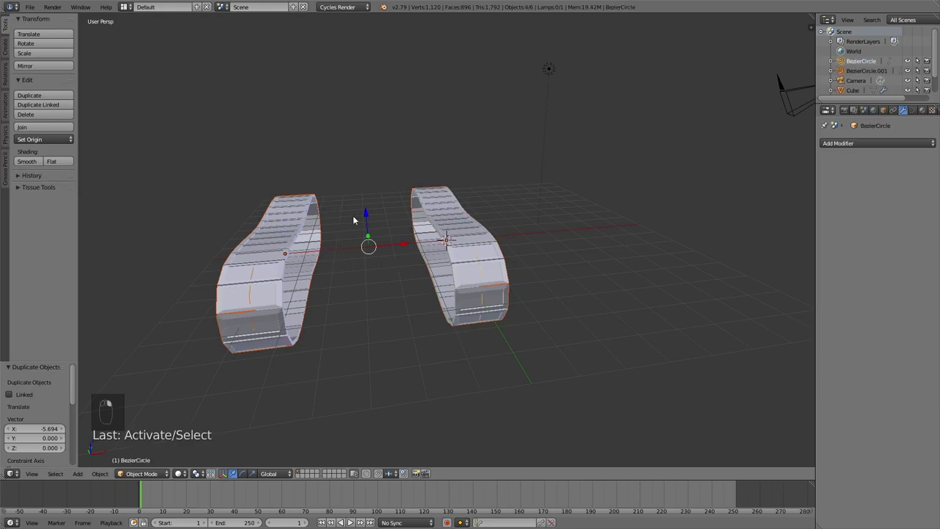
key(shift+s)
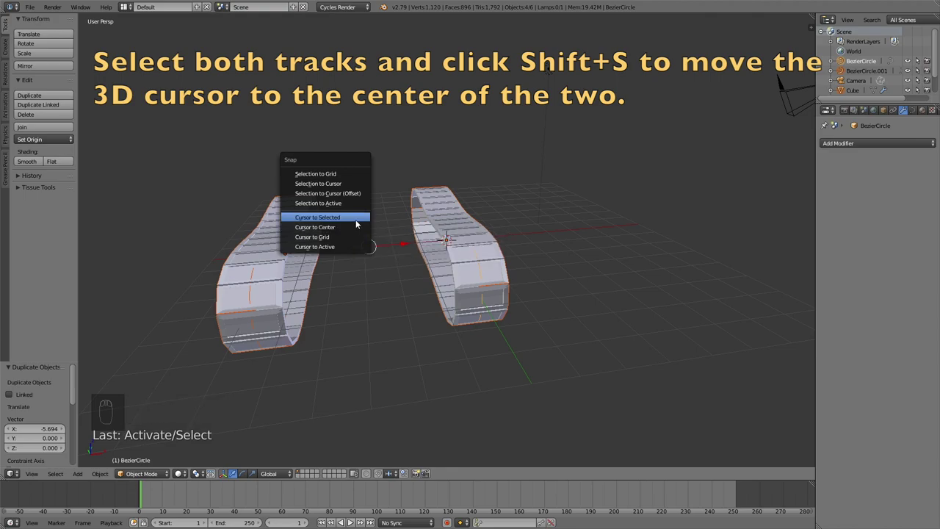
click(355, 219)
Step: Add a cube-shaped empty at the 3D cursor between the two tracks
scroll(358, 223, up, 4)
key(shift+a)
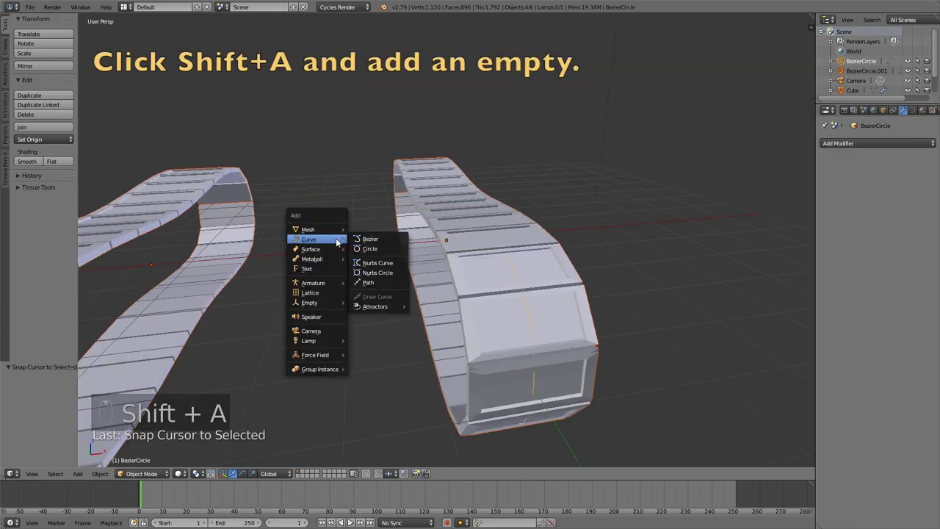
mouse_move(328, 307)
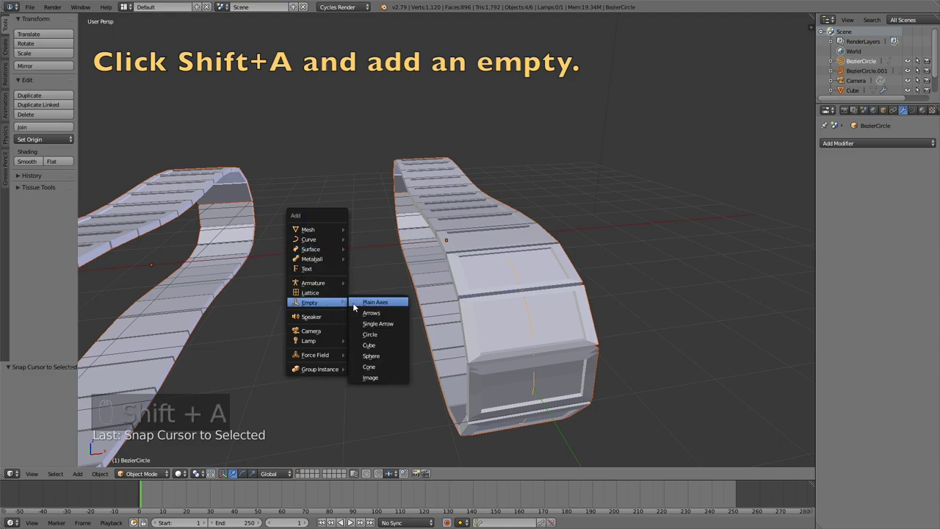
click(388, 349)
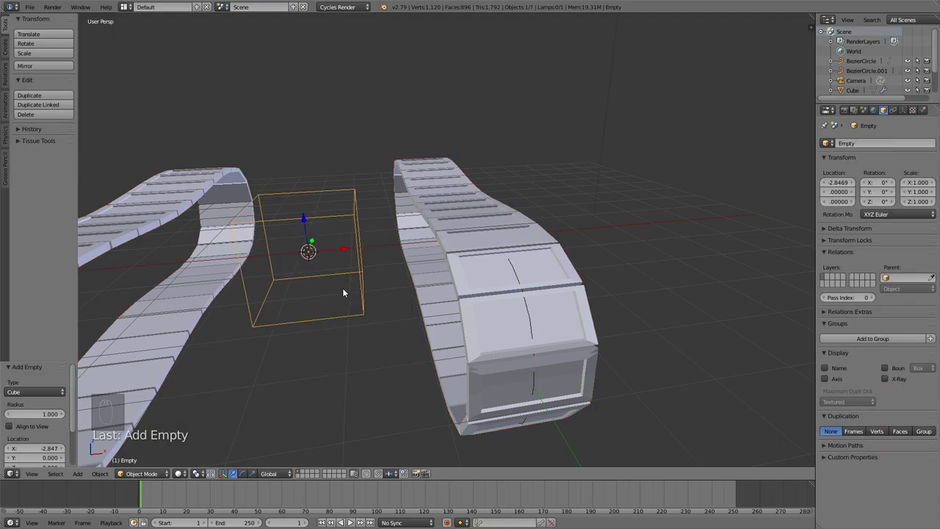
Step: Parent both Bezier circles to the cube empty as Object with Keep Transform
click(515, 266)
shift+click(330, 190)
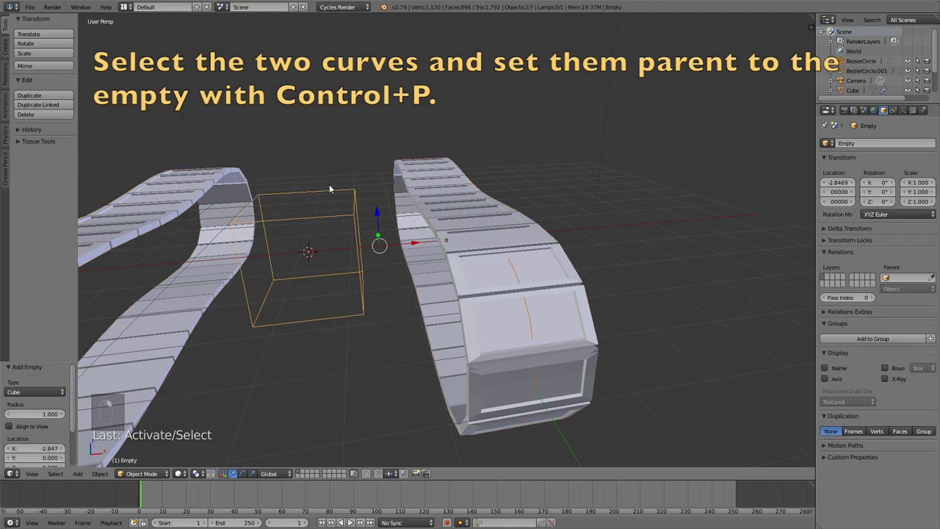
click(512, 263)
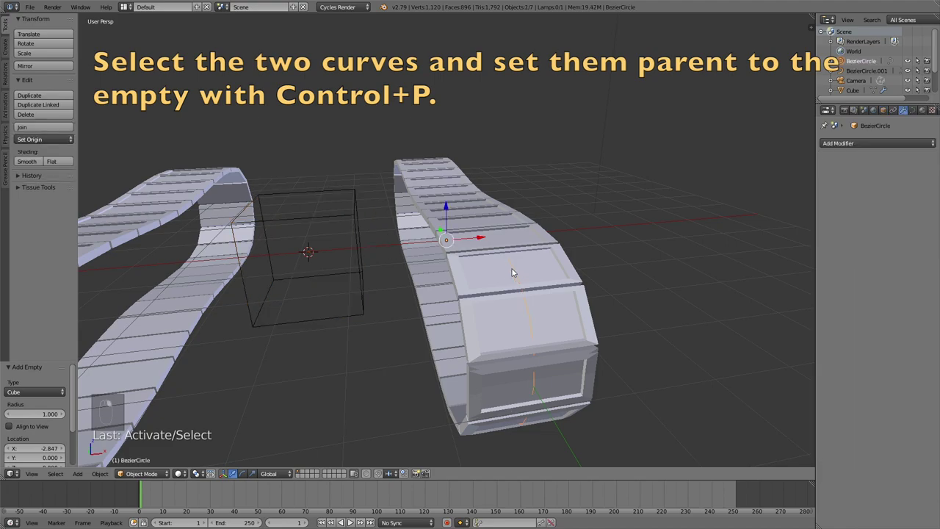
scroll(213, 273, down, 2)
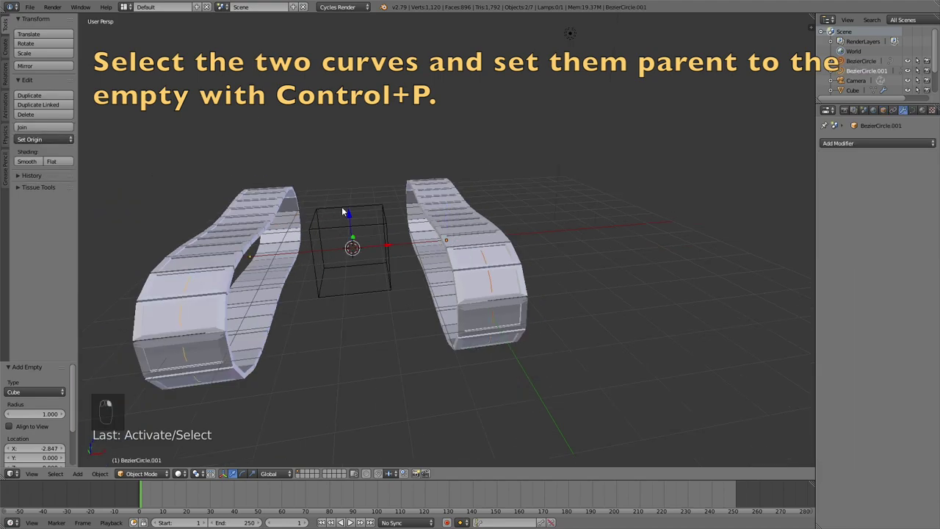
shift+click(342, 212)
key(ctrl+p)
click(343, 211)
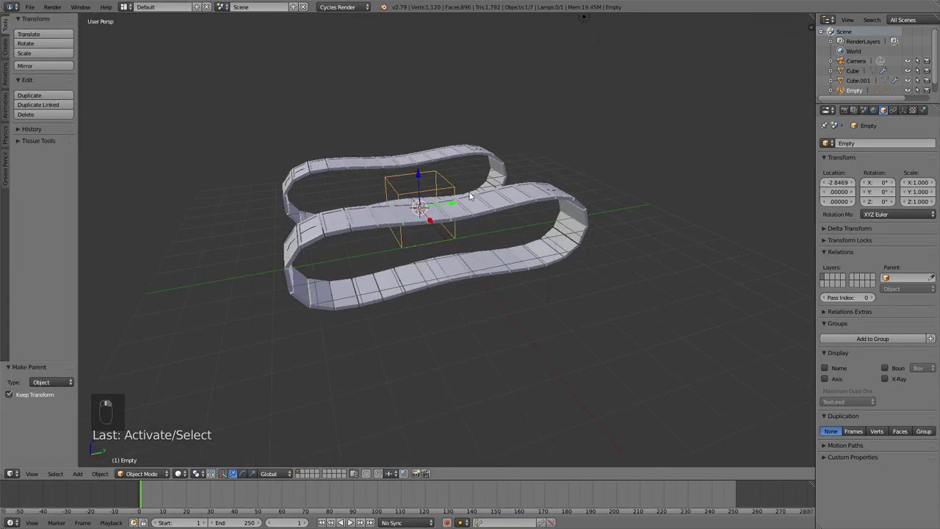
Step: Test the parenting by trying to move the empty along the global Y axis
key(g)
key(y)
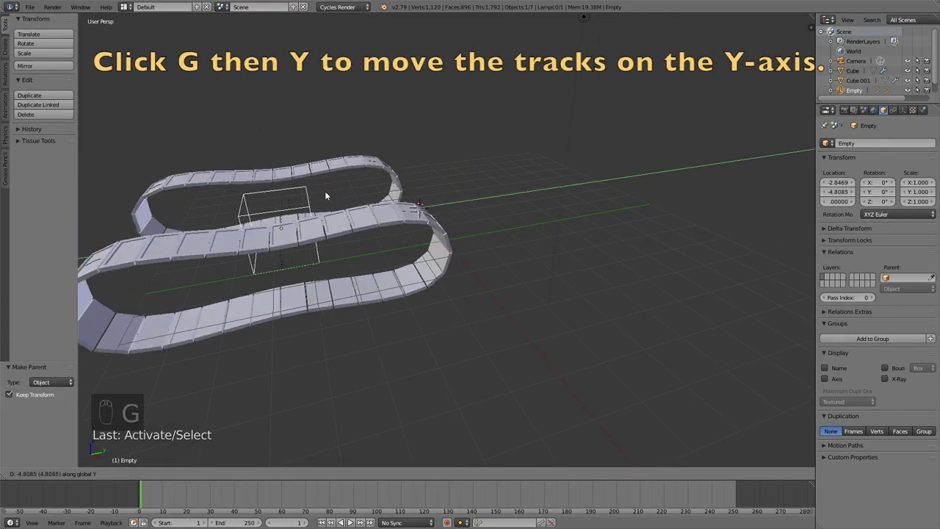
right_click(456, 166)
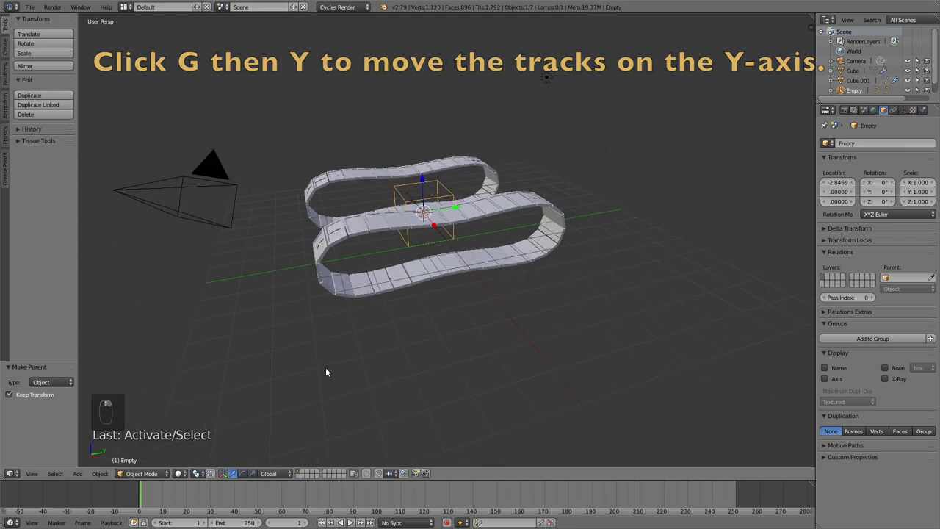
Step: Insert a location keyframe for the empty at frame 30
click(195, 499)
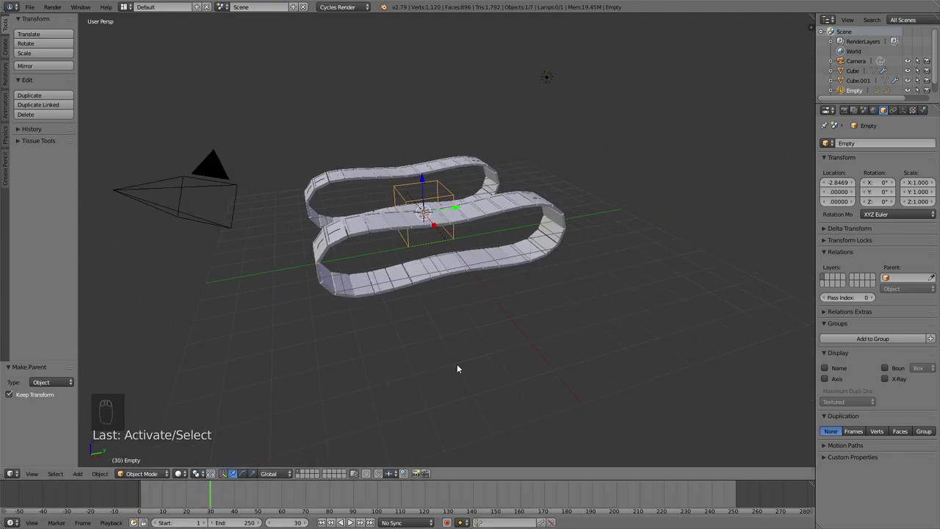
key(n)
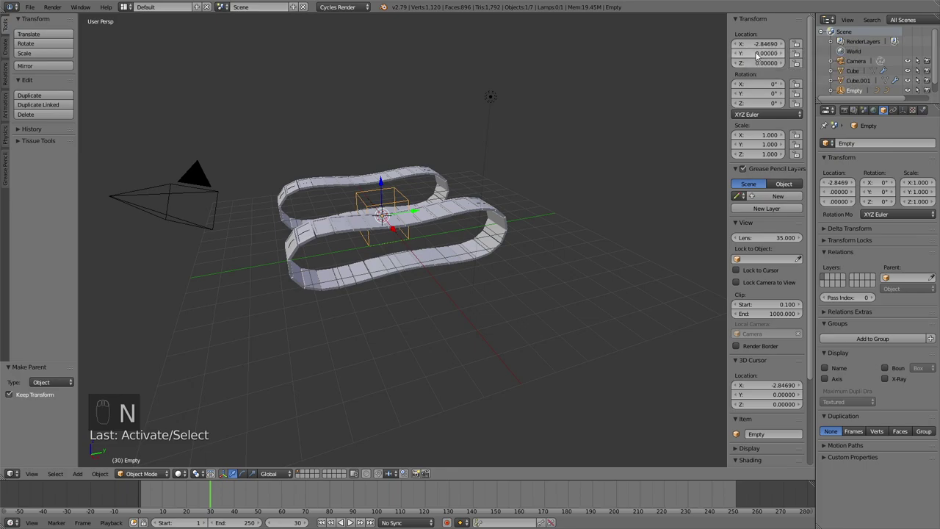
key(i)
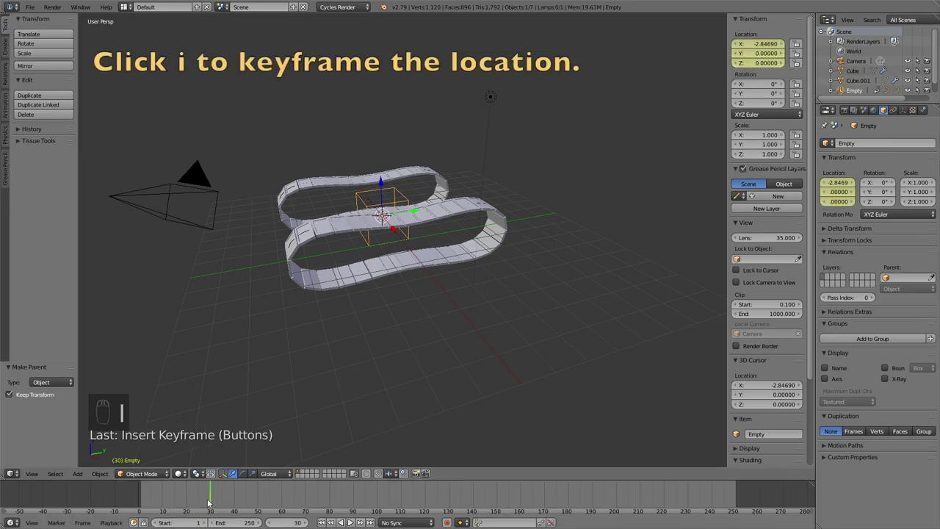
Step: At frame 90, move the empty about -17.911 along Y, keyframe its location, and scrub back to frame 8
scroll(397, 273, down, 2)
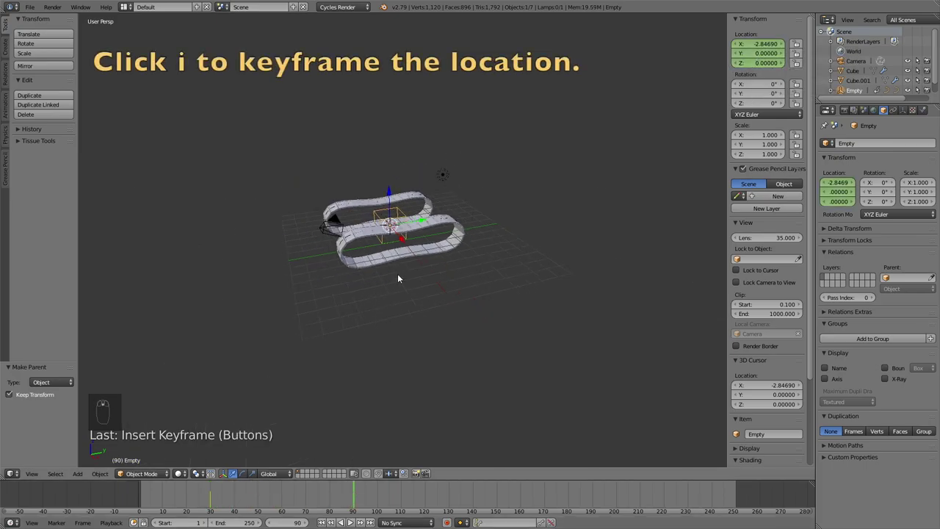
key(g)
key(y)
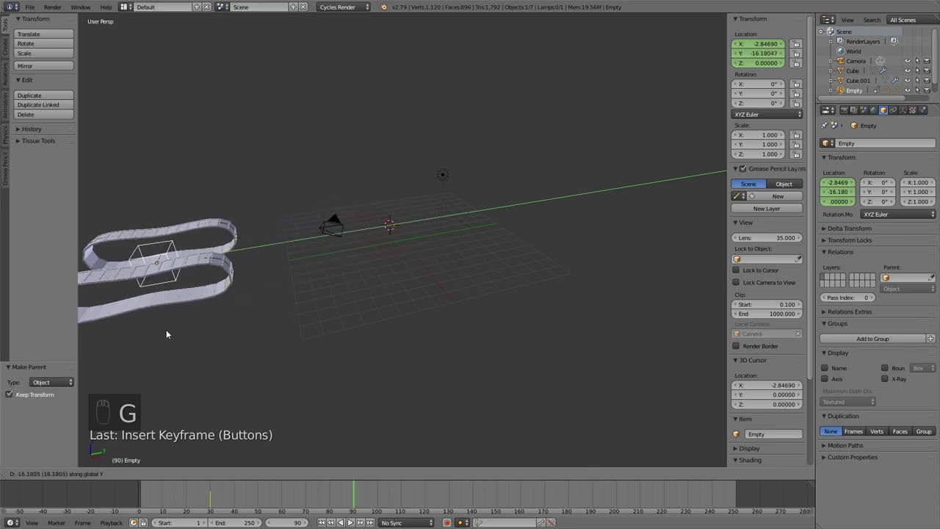
click(138, 334)
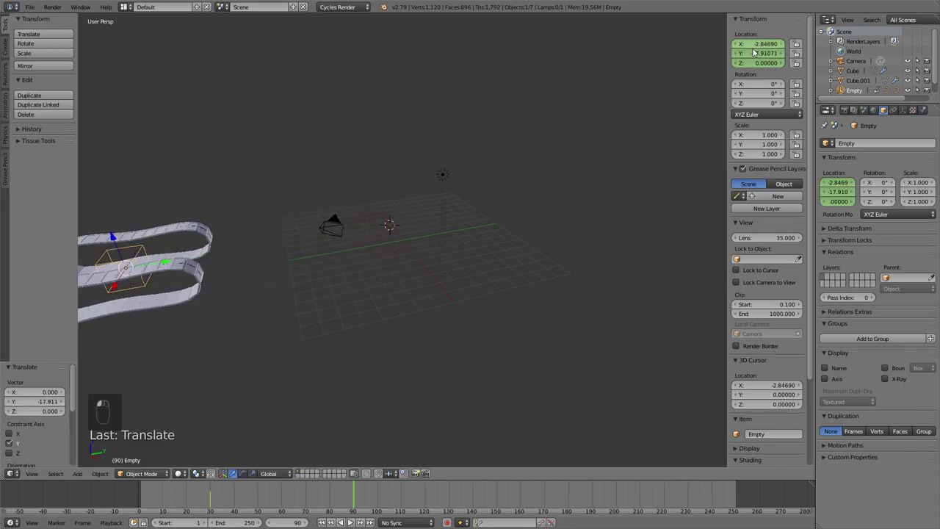
key(i)
drag(354, 491, 156, 515)
Step: Add a plane at the 3D cursor and lower it along Z to about -1.19
scroll(384, 294, up, 8)
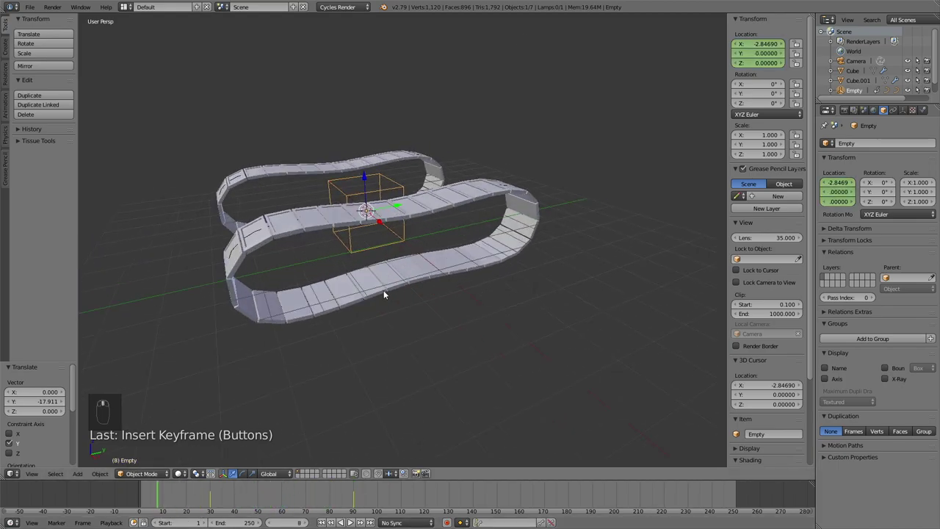
key(shift+a)
mouse_move(390, 284)
mouse_move(368, 207)
click(426, 208)
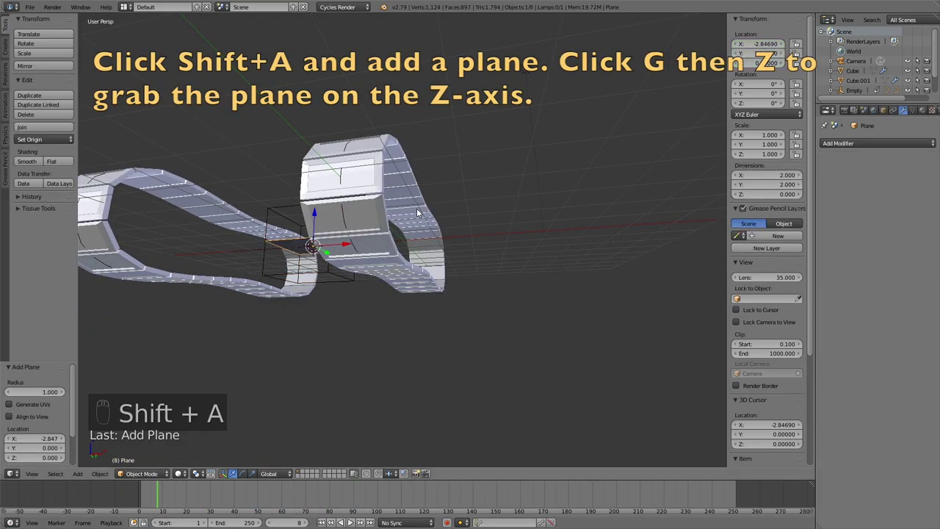
scroll(429, 214, down, 4)
key(g)
key(z)
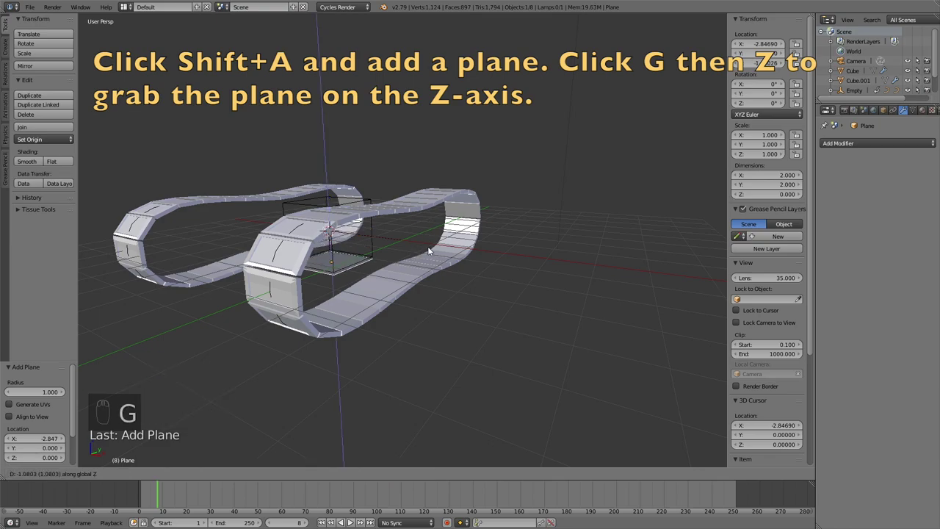
click(430, 259)
Step: Scale the ground plane up uniformly to about 33.72 so it extends well beyond the tracks
middle_drag(433, 271, 534, 263)
key(a)
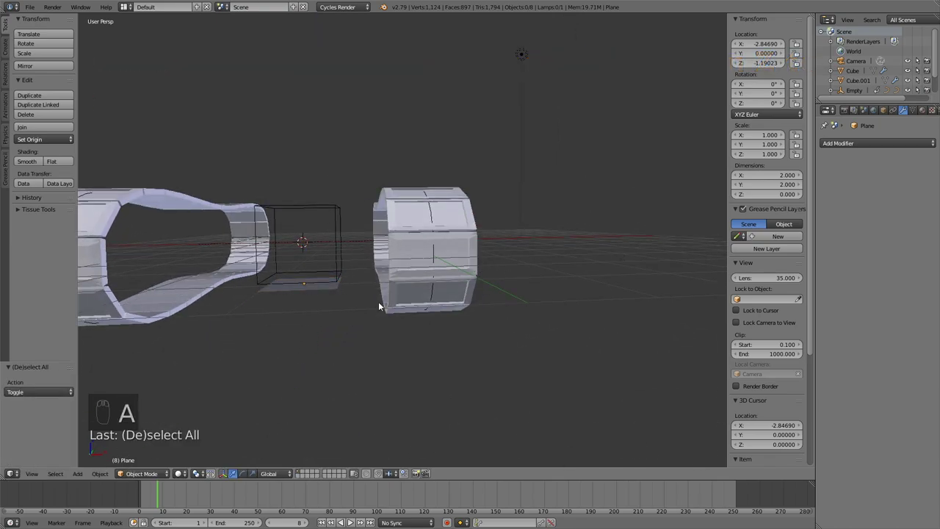
right_click(319, 284)
scroll(401, 267, down, 3)
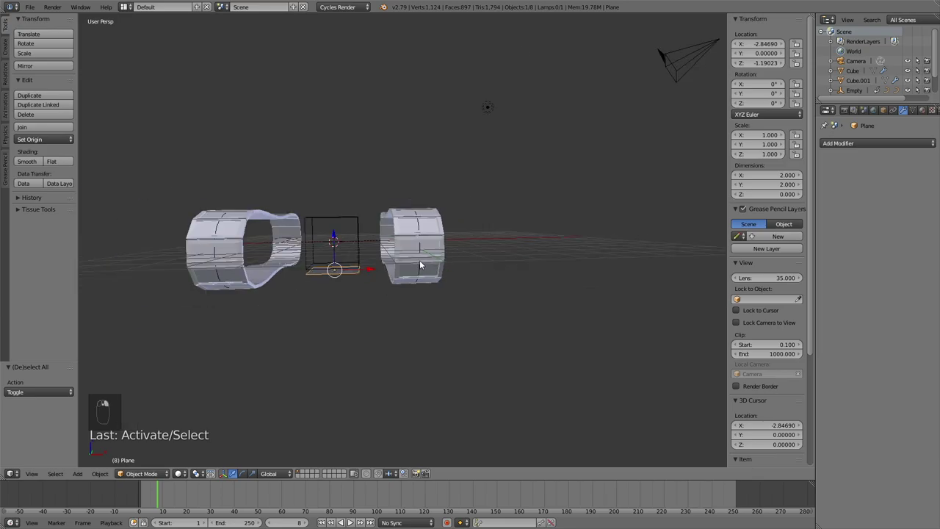
middle_drag(424, 257, 422, 283)
key(s)
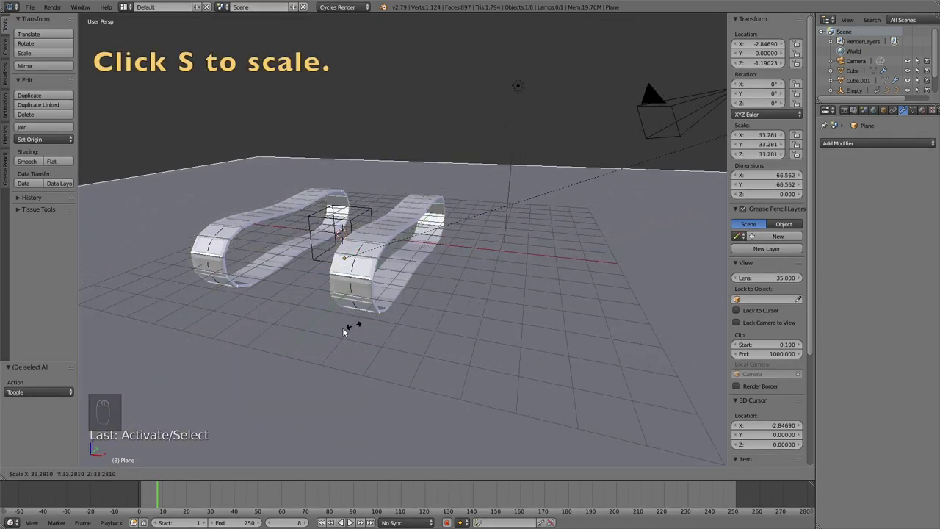
click(395, 317)
Step: In the right-side orthographic view, lower the ground plane about 0.066 along Z so it sits just under the tracks
middle_drag(395, 318, 406, 328)
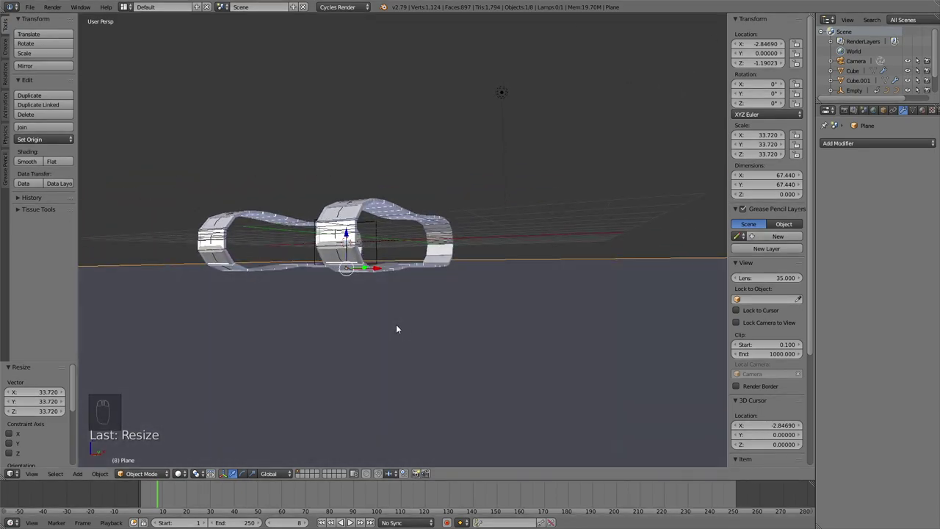
key(KP_3)
key(KP_5)
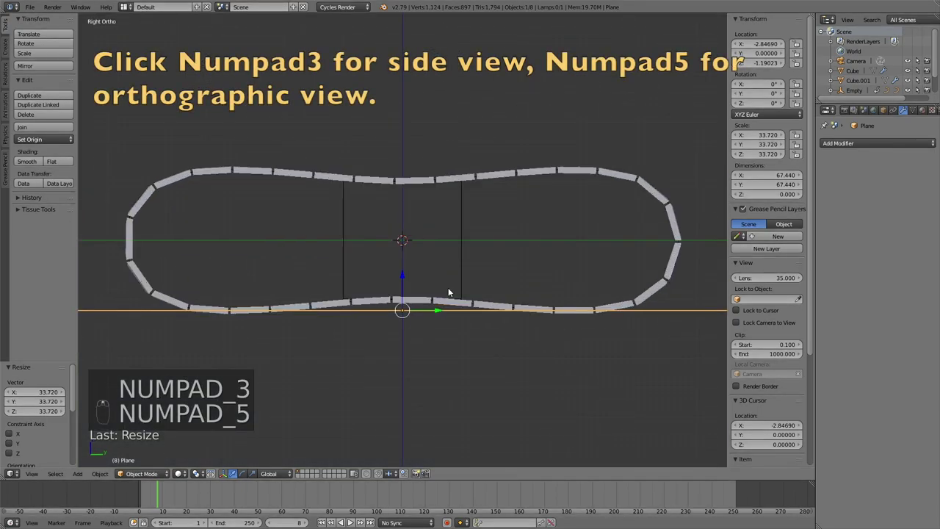
key(g)
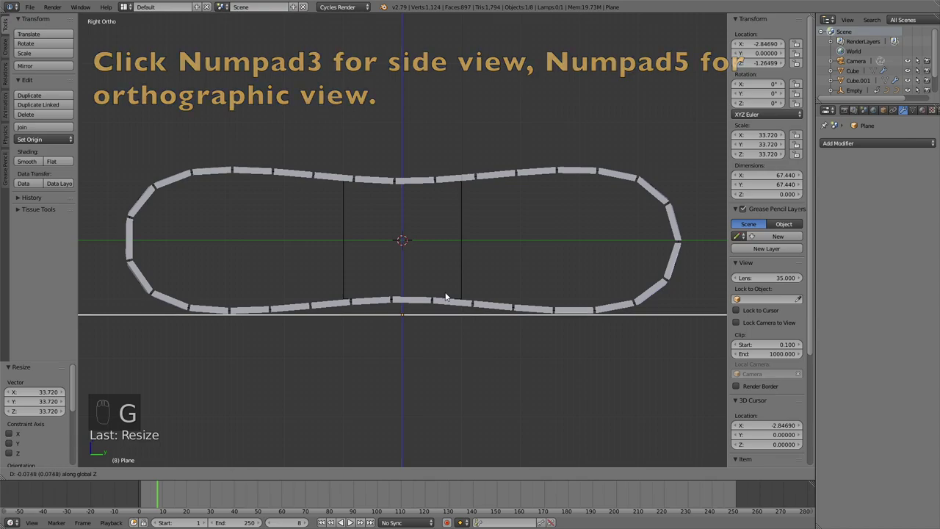
click(446, 296)
Step: Make the scene lamp a Sun lamp and set its strength to 7
middle_drag(447, 296, 487, 274)
scroll(487, 274, down, 6)
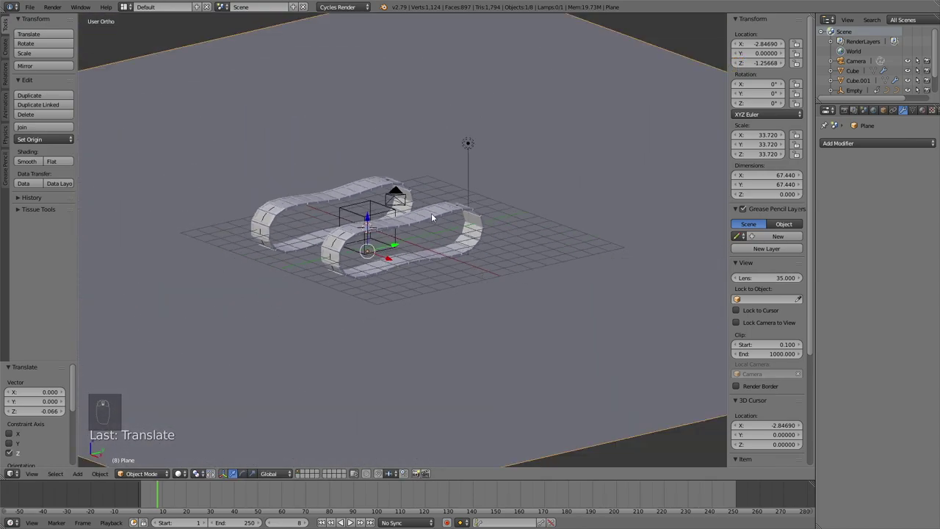
right_click(468, 144)
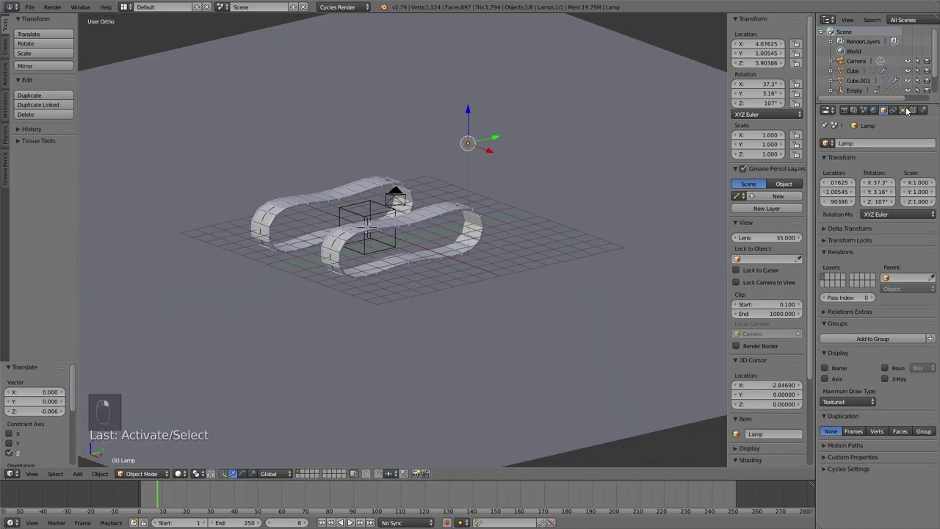
click(903, 110)
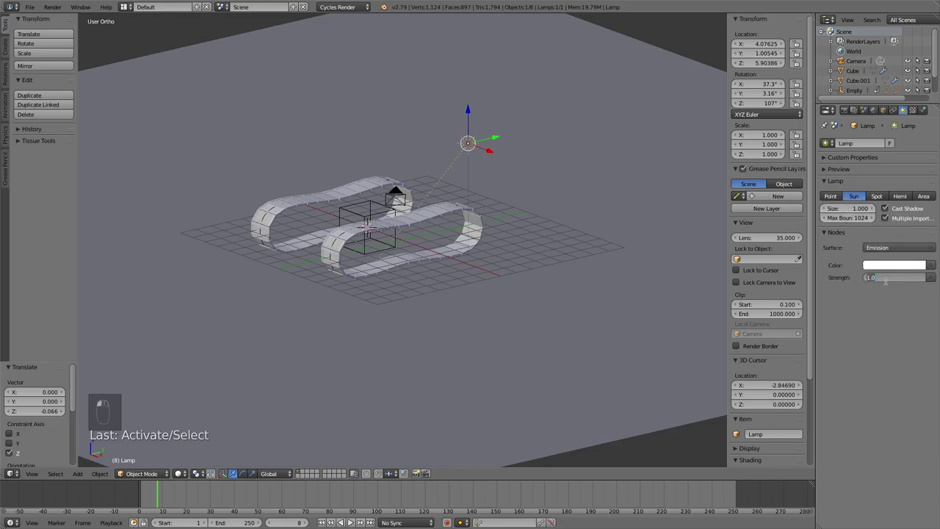
text(7)
key(Return)
Step: Move the sun lamp by about 6.24 in X, -6.39 in Y and 1.84 in Z, and rotate it about 46.8° toward the tracks
middle_drag(473, 335, 557, 312)
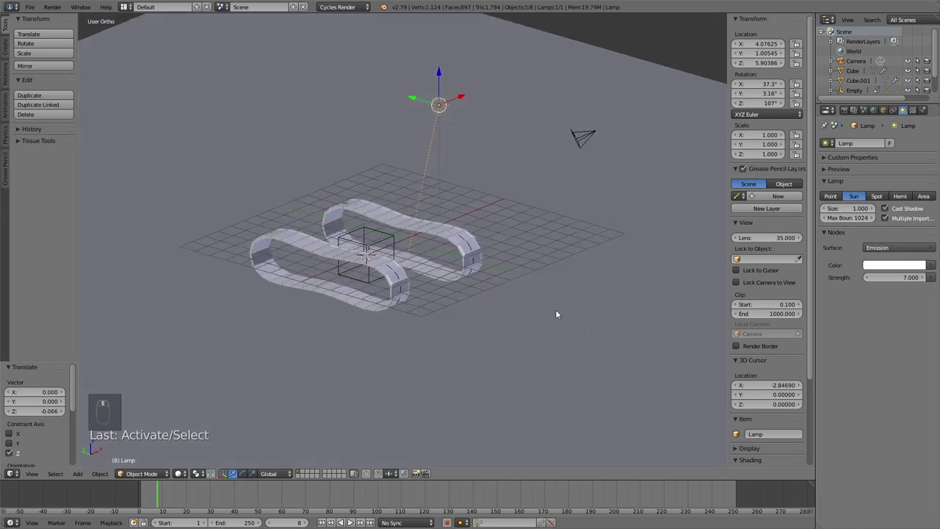
key(g)
click(664, 195)
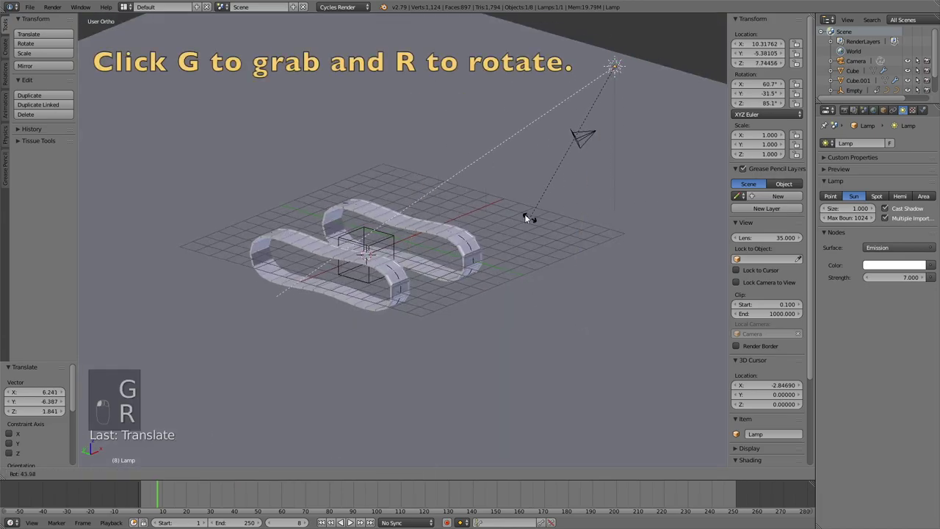
click(523, 213)
Step: Enable nodes on the track's material and change its surface shader to Glossy BSDF
middle_drag(514, 222, 430, 225)
right_click(409, 233)
scroll(415, 233, up, 5)
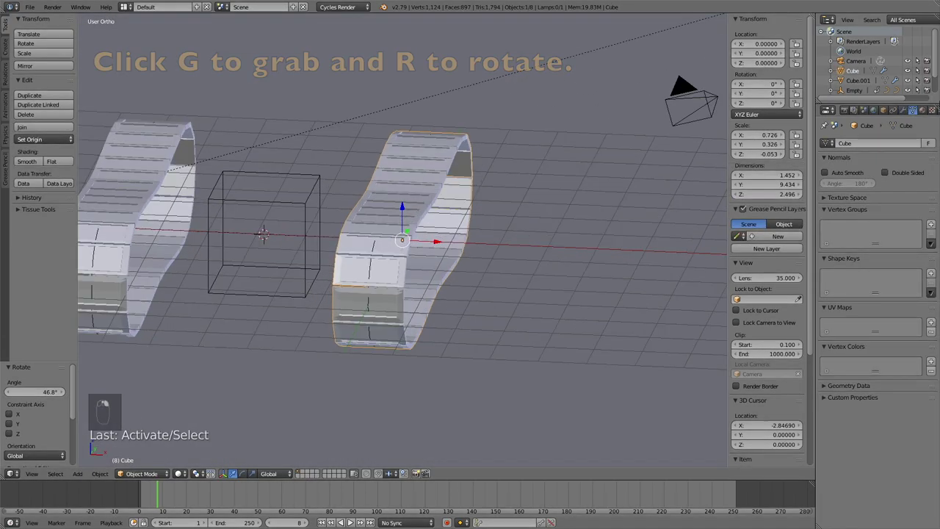
click(923, 111)
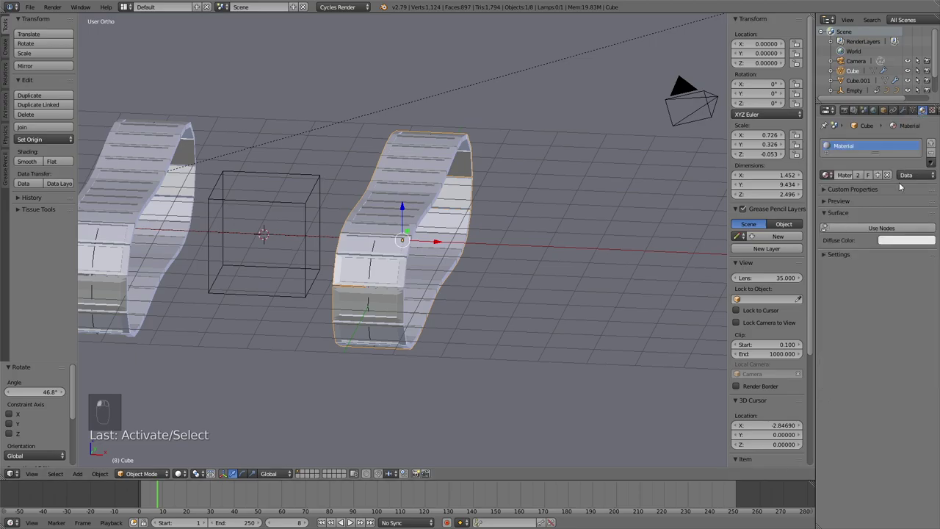
click(881, 229)
click(879, 229)
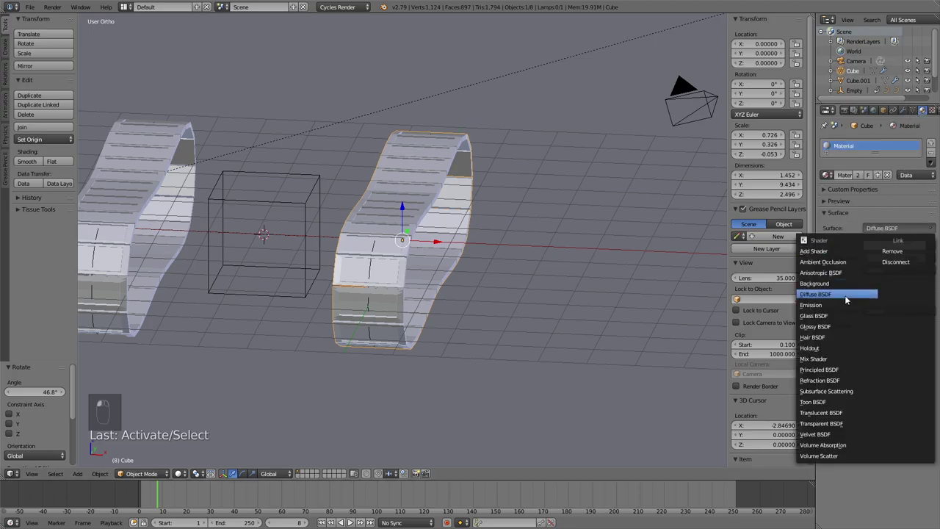
click(835, 327)
Step: In rendered view, set the track material's glossy roughness to 0.2 and brighten its colour to white
key(shift+z)
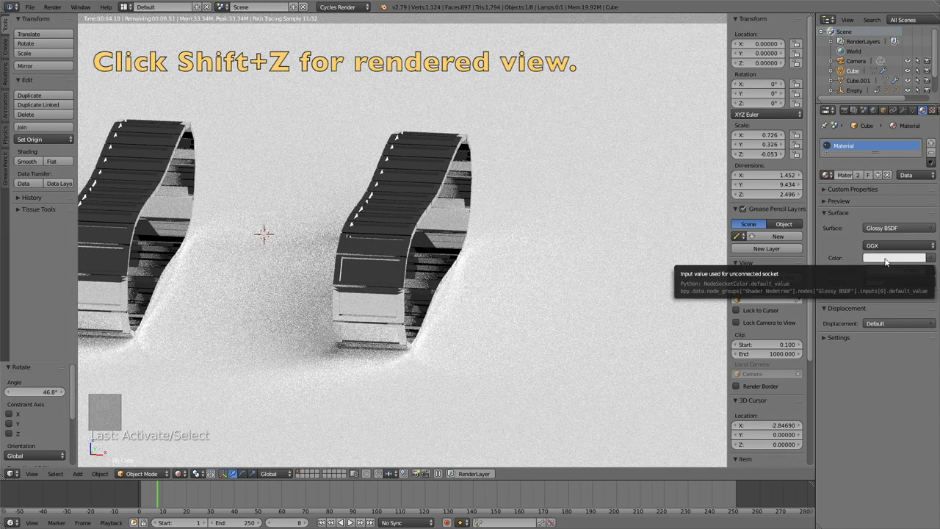
click(877, 273)
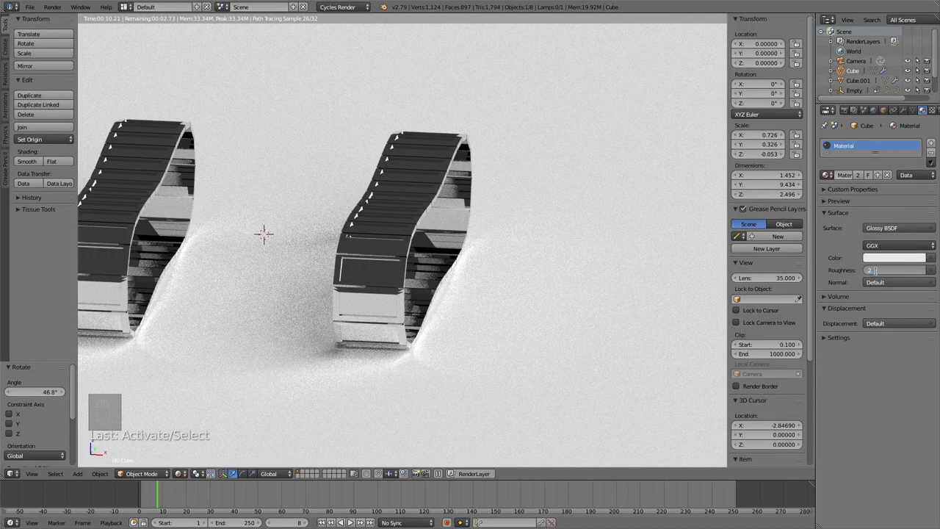
key(Return)
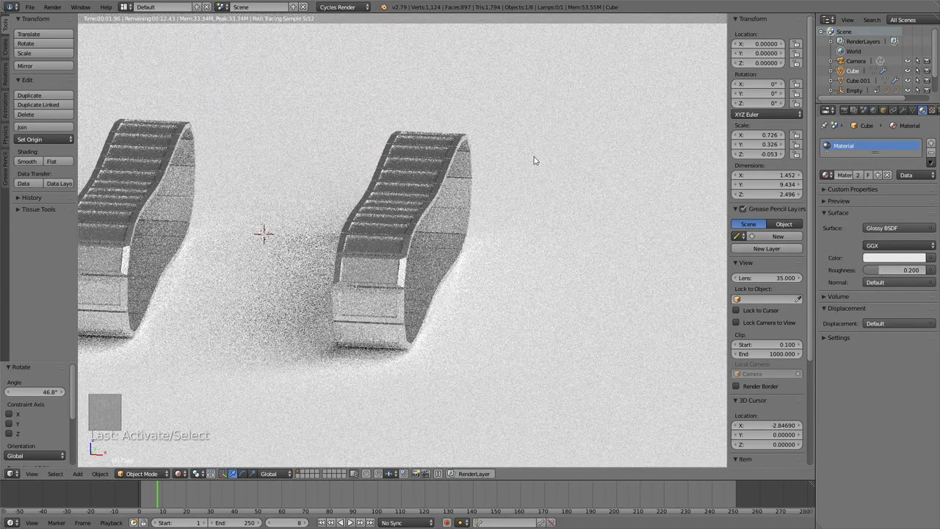
click(889, 259)
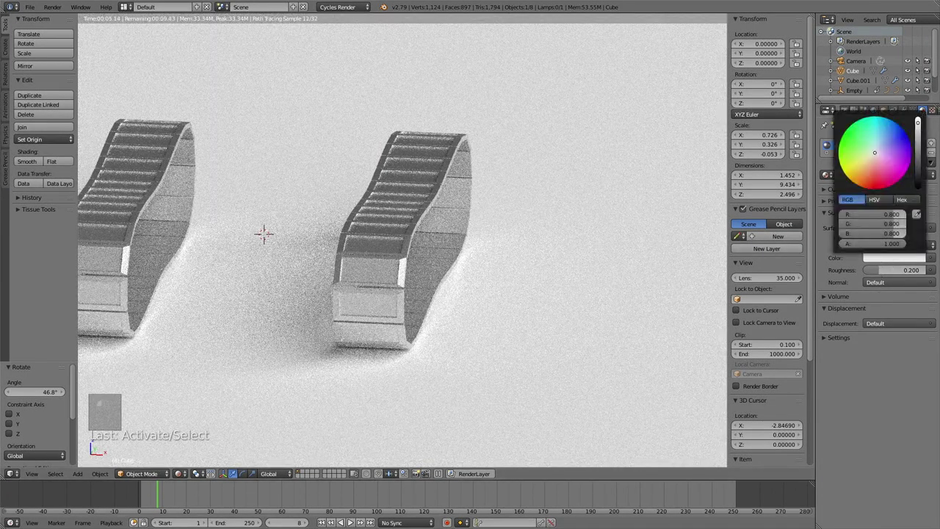
drag(919, 122, 919, 112)
Step: Set the Cycles render device to GPU Compute
scroll(498, 105, down, 5)
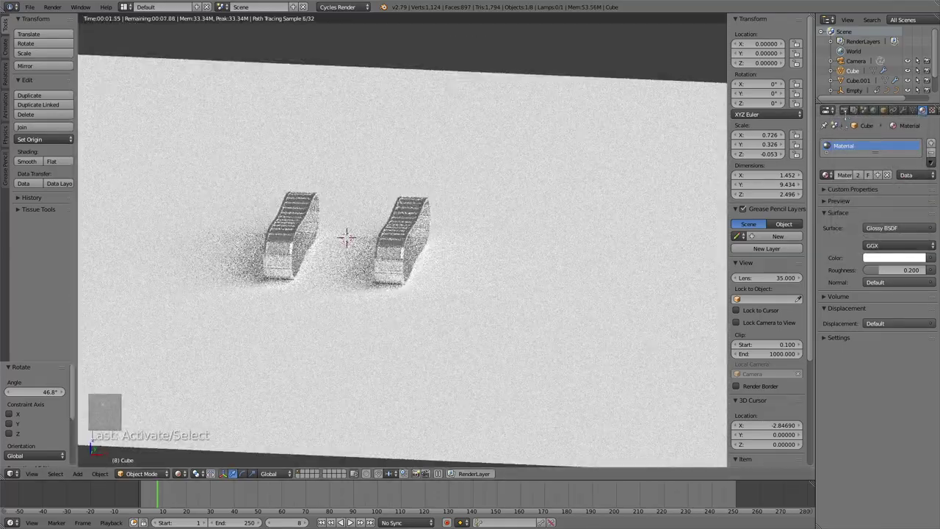
click(844, 109)
click(889, 192)
click(881, 176)
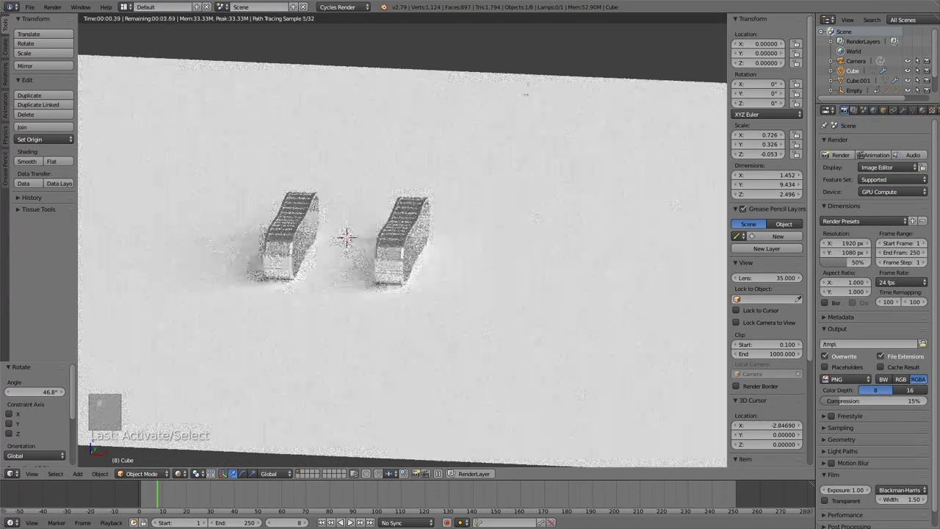
Step: Add a new material to the ground plane with a Glossy BSDF surface
click(923, 110)
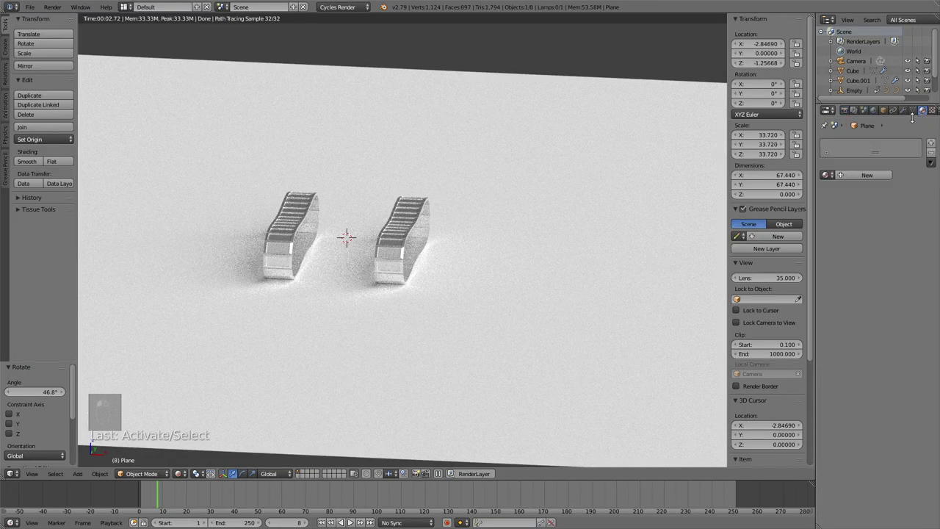
click(860, 176)
click(898, 227)
click(835, 326)
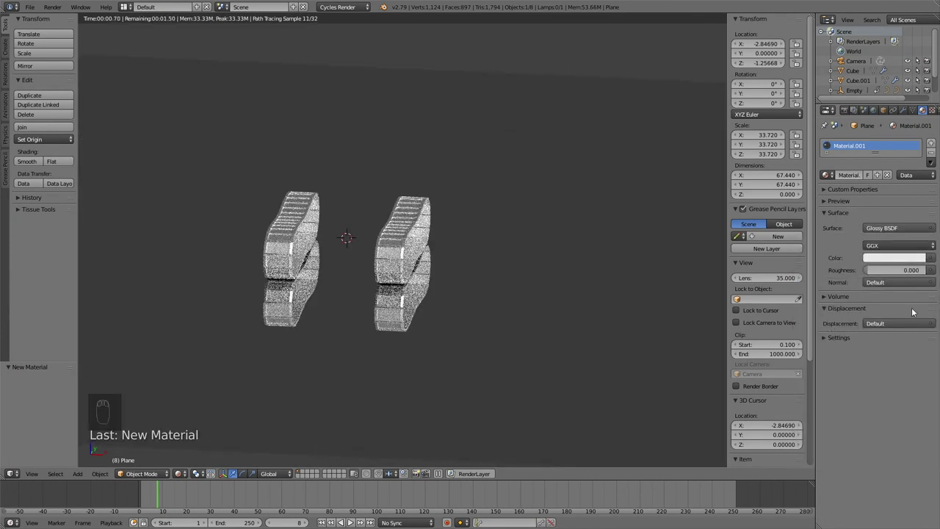
Step: Darken the ground material's glossy colour to about 0.024 RGB and set its roughness to 0.3
click(890, 258)
click(916, 185)
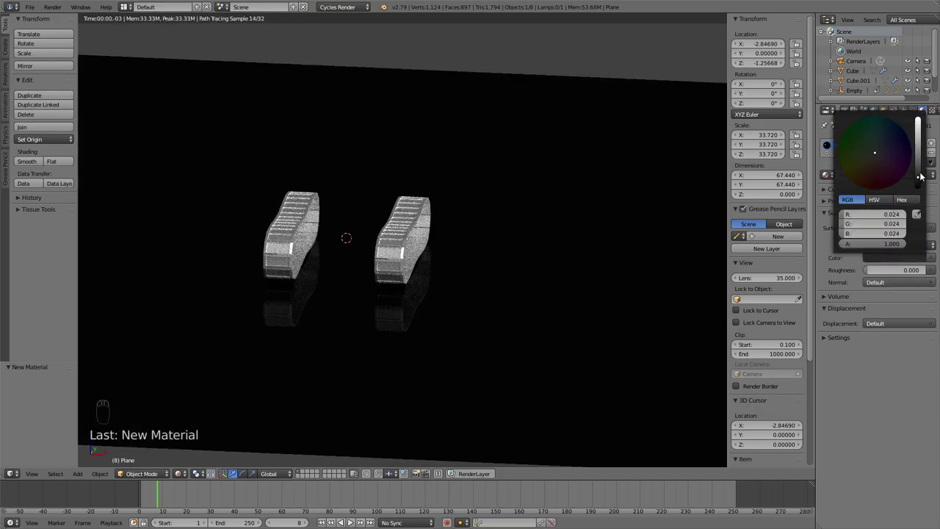
click(892, 270)
text(.3)
key(Return)
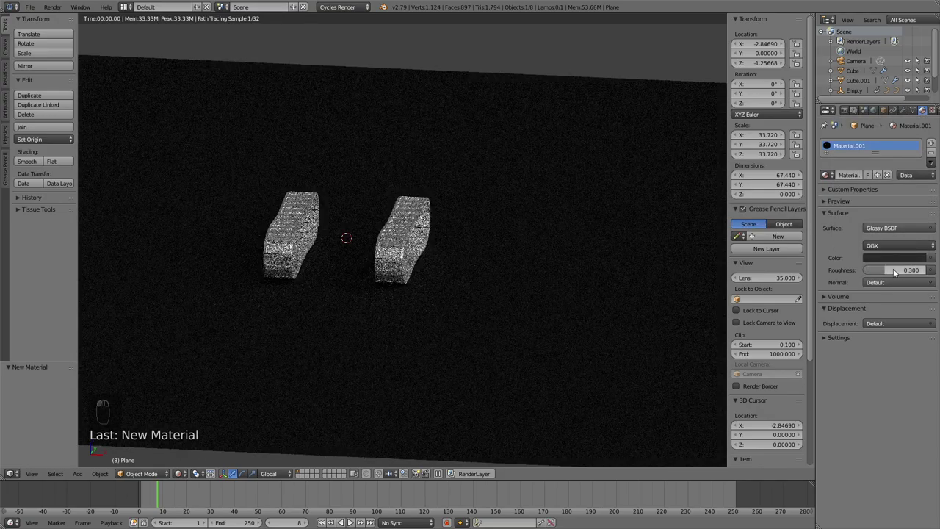
Step: Leave rendered view and extrude the ground plane's two back edges upward about 15.8 in Z to form background walls
middle_drag(518, 261, 475, 248)
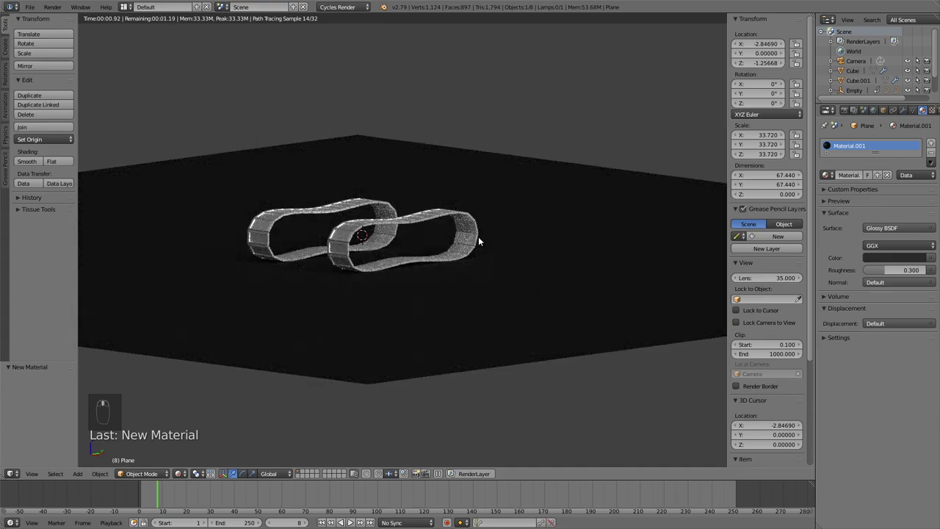
scroll(480, 224, up, 3)
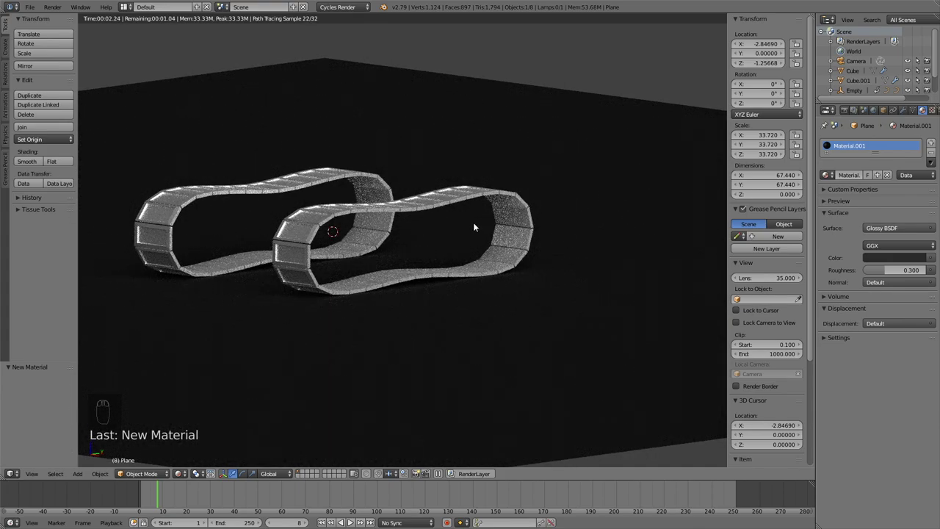
key(shift+z)
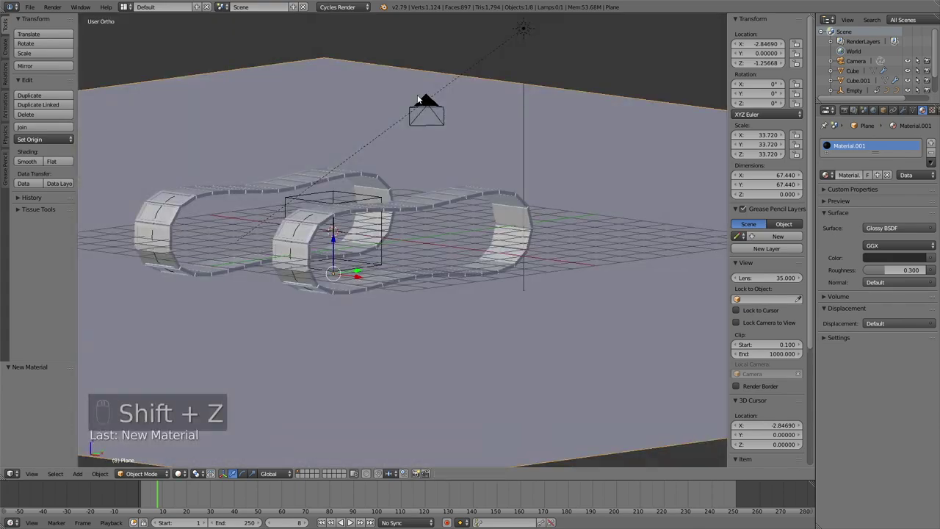
key(Tab)
scroll(412, 81, down, 3)
right_click(396, 143)
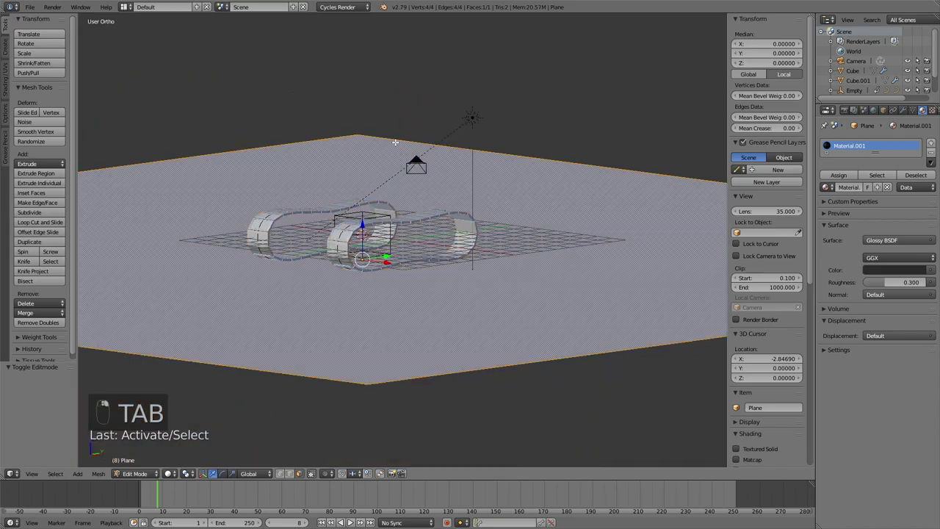
right_click(480, 147)
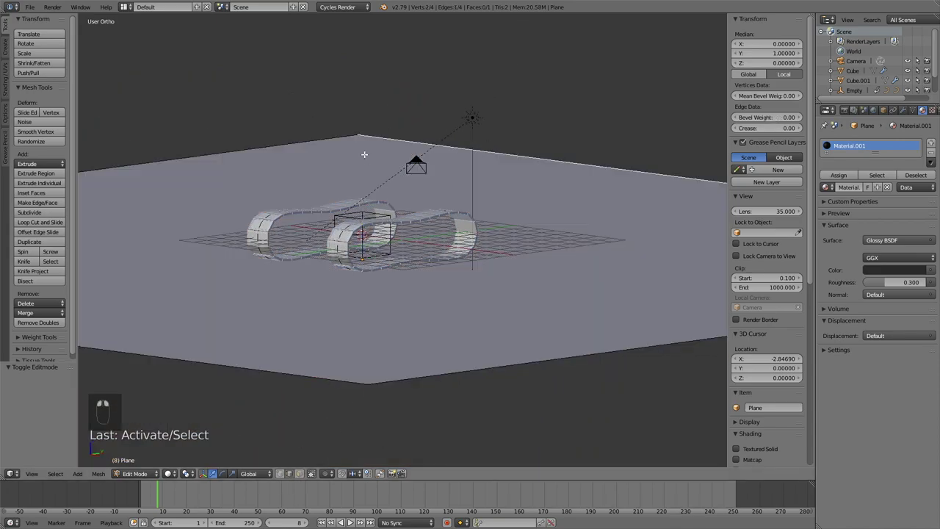
shift+right_click(323, 146)
key(e)
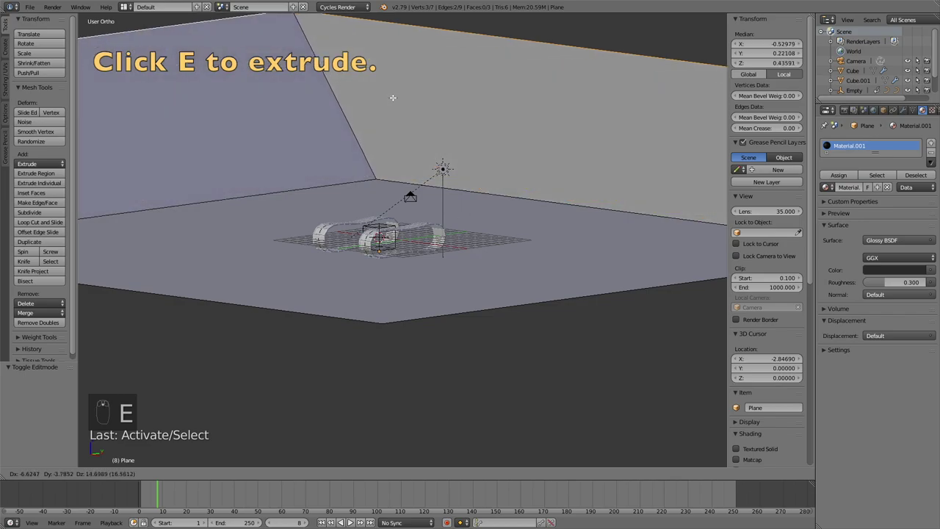
click(377, 55)
Step: Play the track animation briefly to preview the motion within the new backdrop, and stop it
scroll(426, 147, down, 3)
middle_drag(435, 170, 396, 180)
key(alt+a)
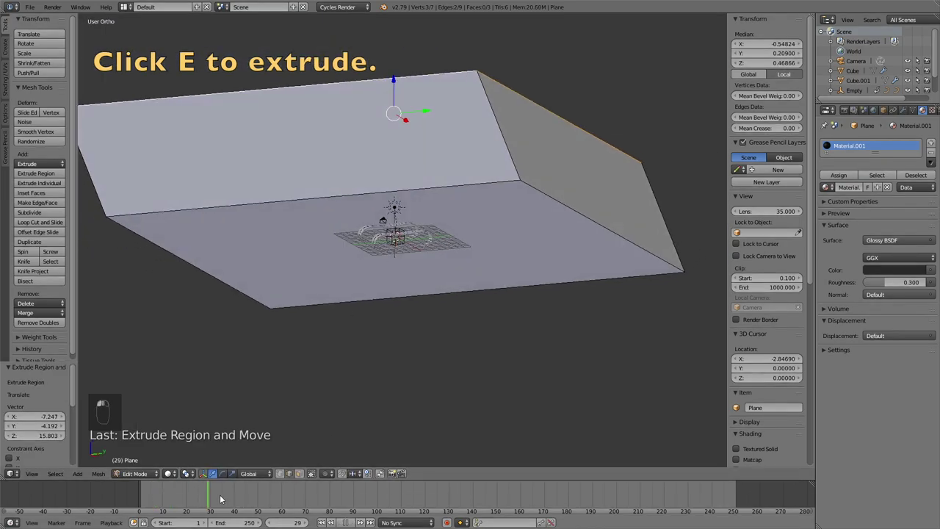
key(Escape)
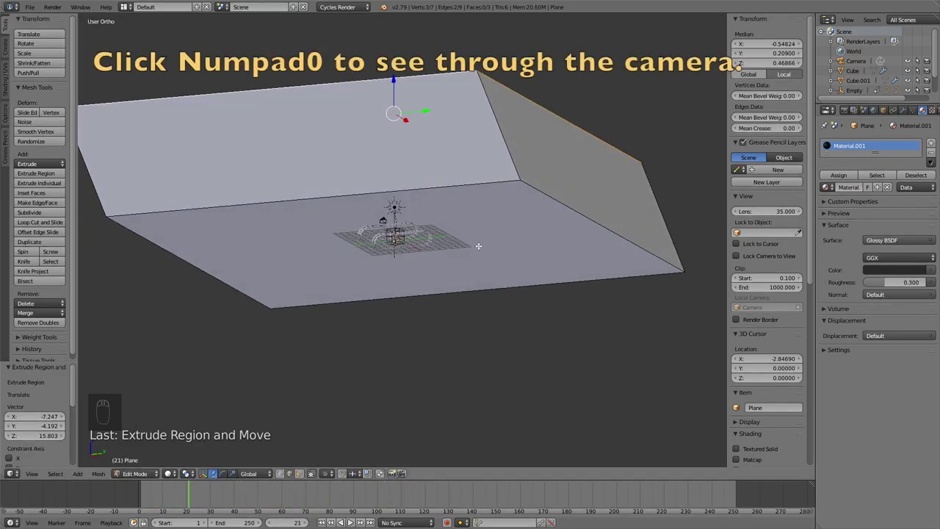
Step: Look through the camera, leave Edit Mode and fly the camera back to about X 15.6, Y -13.1, Z 7.4, framing both tracks
key(KP_0)
key(Tab)
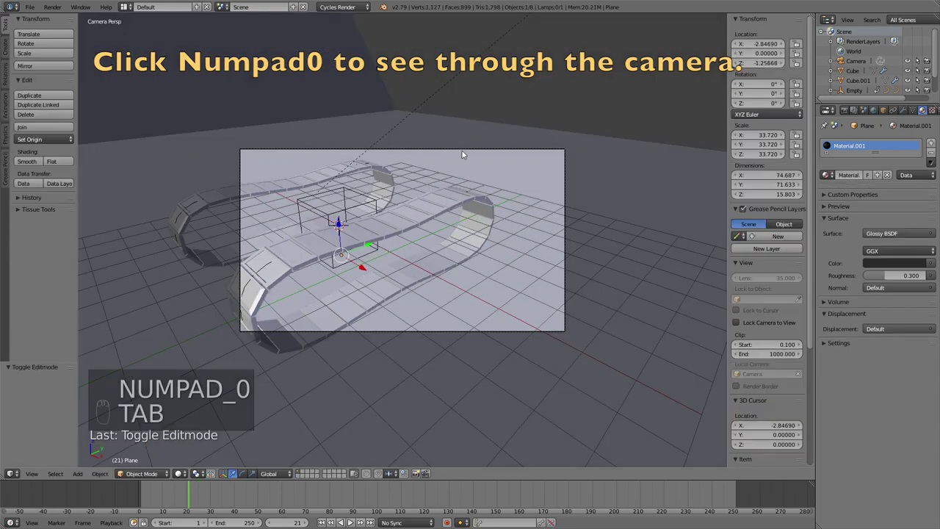
right_click(457, 149)
key(shift+f)
key(s)
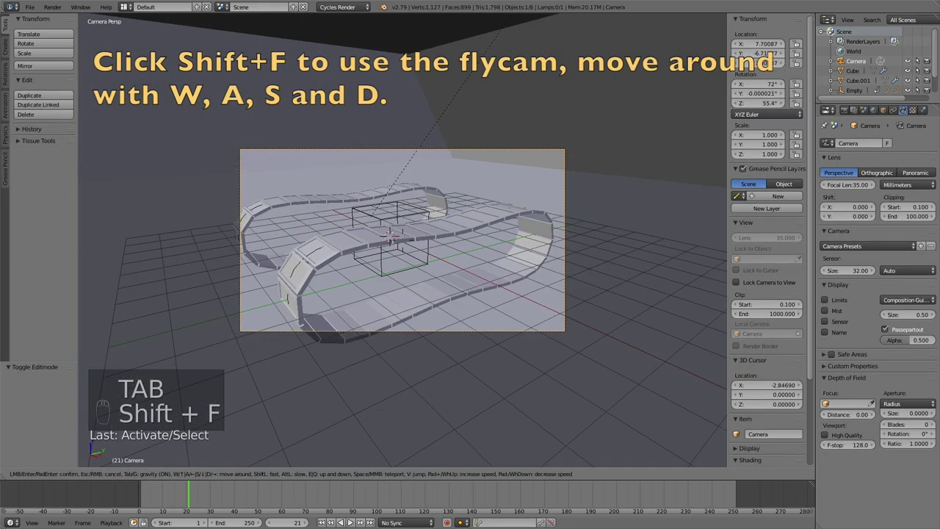
key(s)
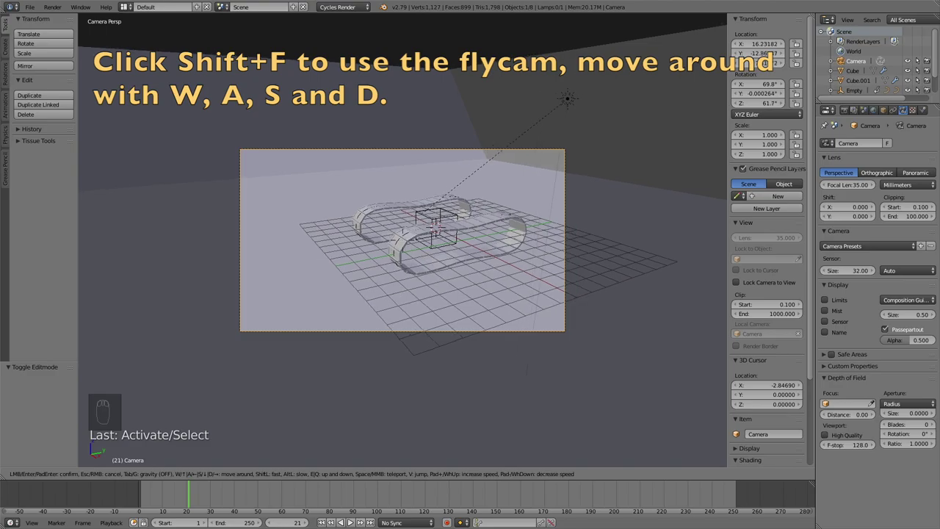
key(a)
click(800, 145)
Step: Brighten the world's surface colour to near white and preview the lighting in rendered view
click(874, 111)
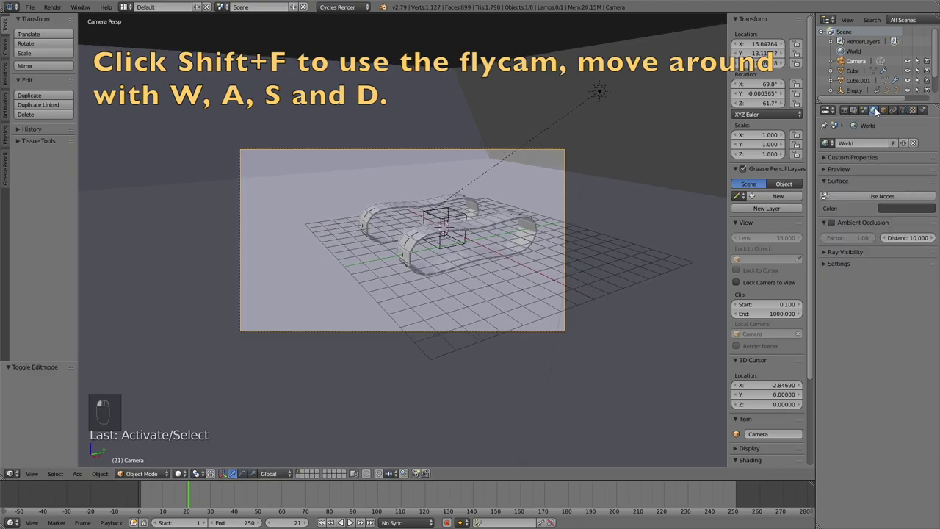
click(909, 209)
click(927, 81)
key(shift+z)
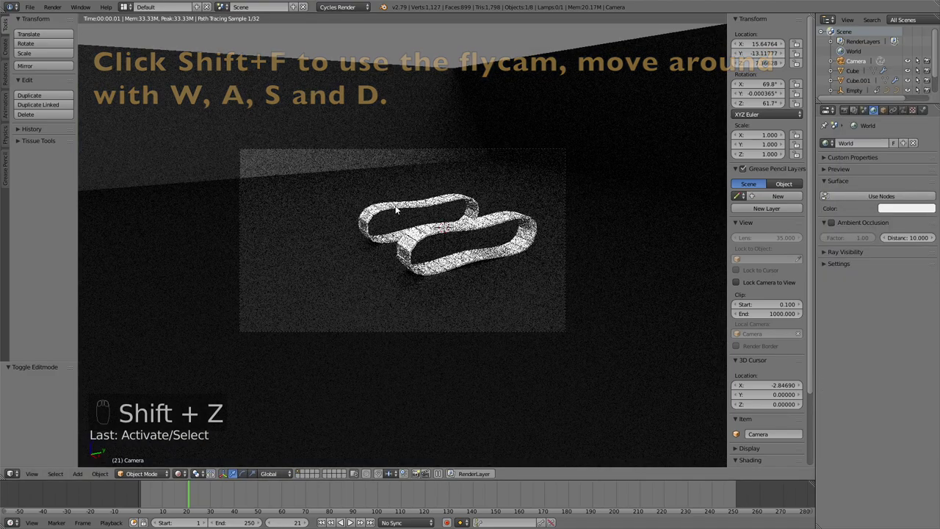
scroll(391, 207, up, 3)
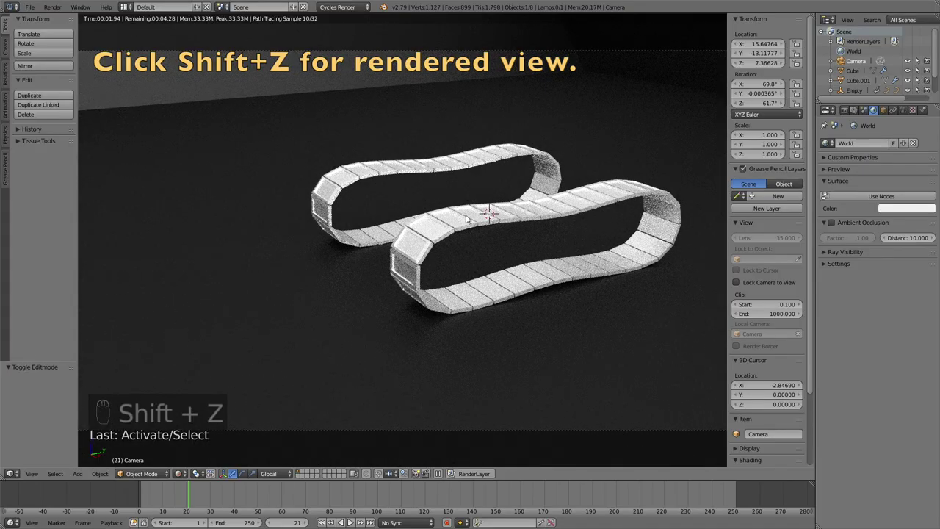
scroll(466, 219, down, 3)
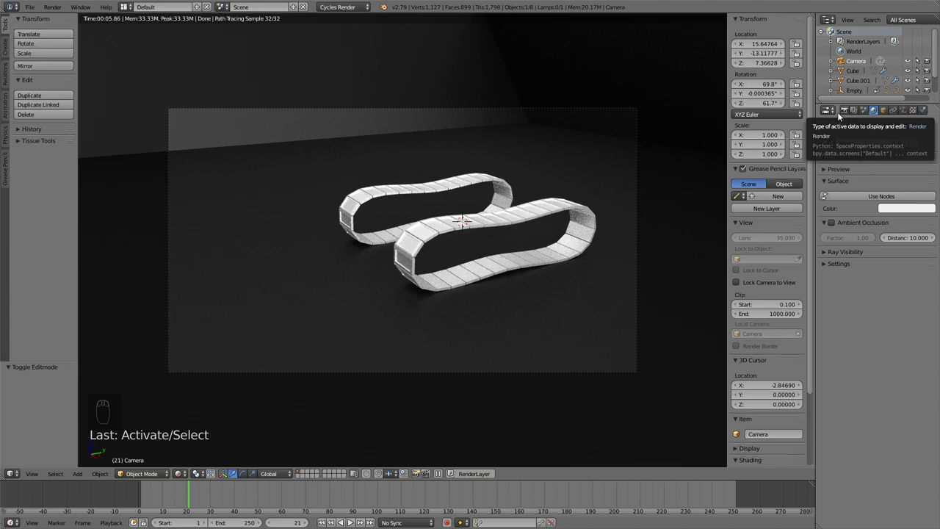
Step: Fly the camera closer to the tracks, to about X 12.1, Y -10.5, Z 5.6, and return to rendered view
key(shift+z)
key(shift+f)
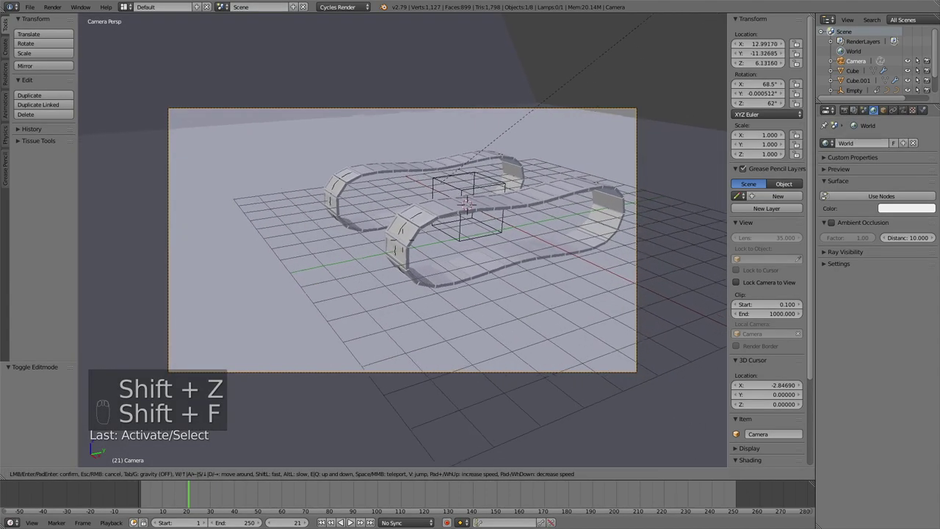
click(449, 243)
key(shift+z)
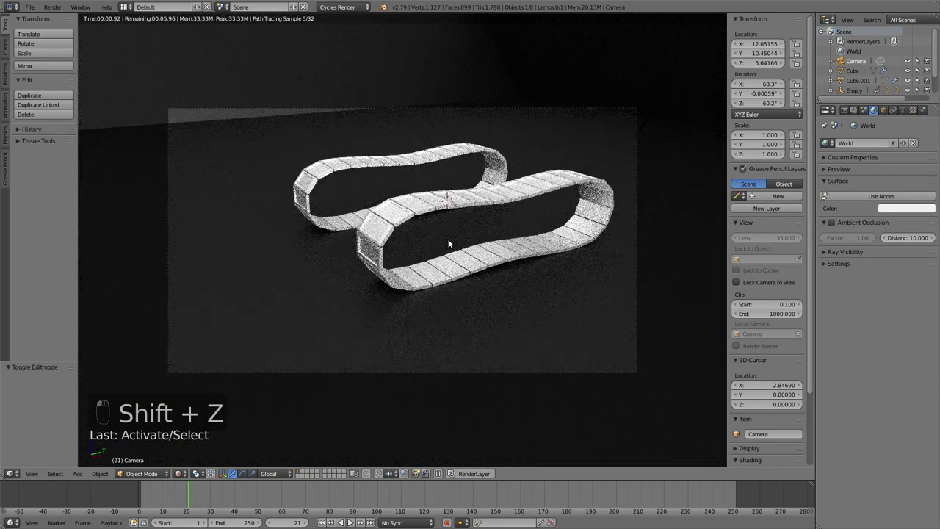
Step: Darken the glossy colour of the ground plane's material further towards black
right_click(482, 81)
click(923, 109)
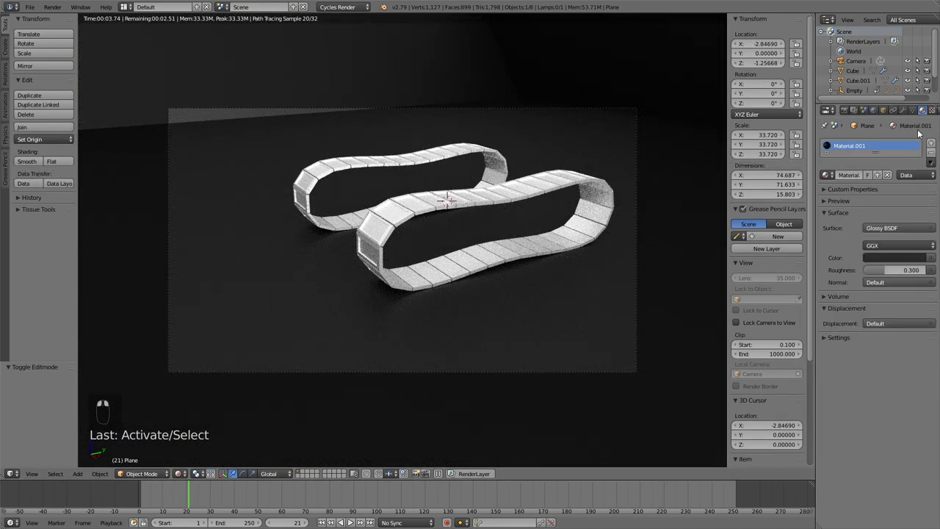
click(915, 258)
click(916, 185)
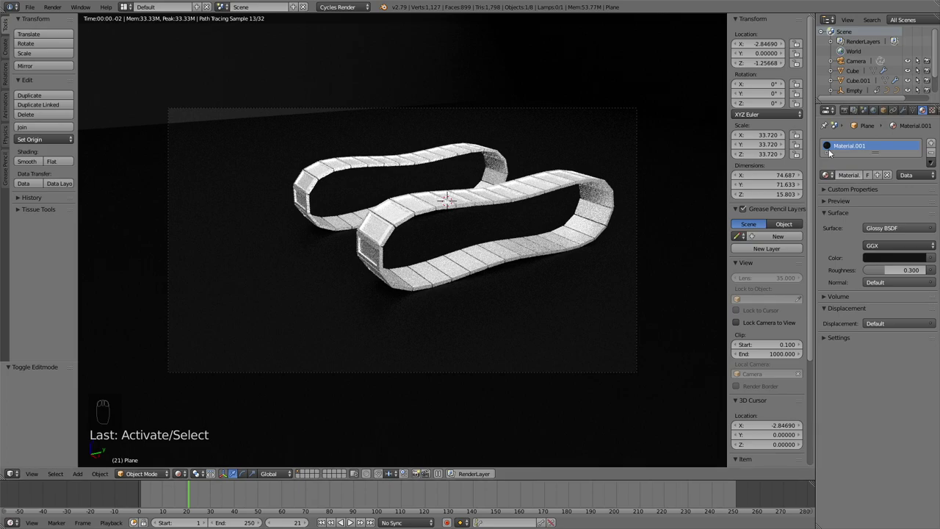
Step: Set the render resolution scale to 100% and create an output folder named Track render in C:\tmp
click(844, 110)
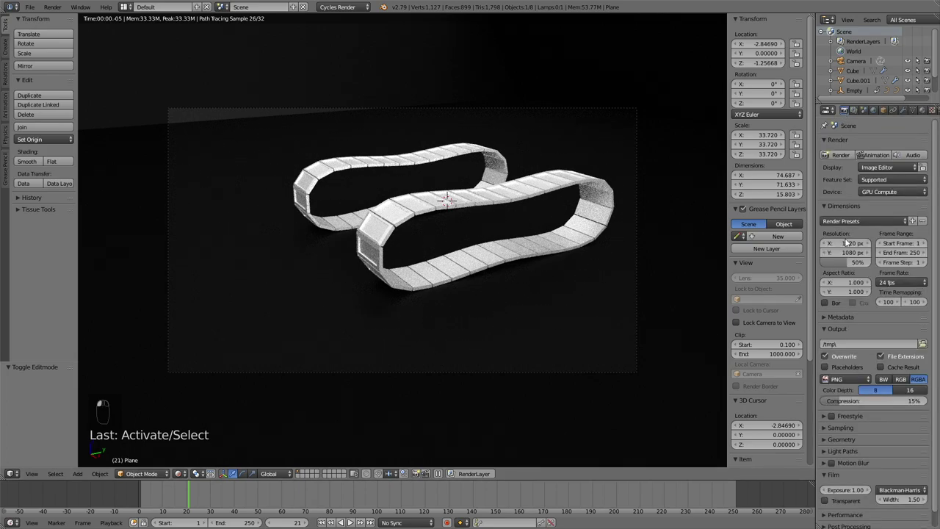
drag(849, 260, 863, 260)
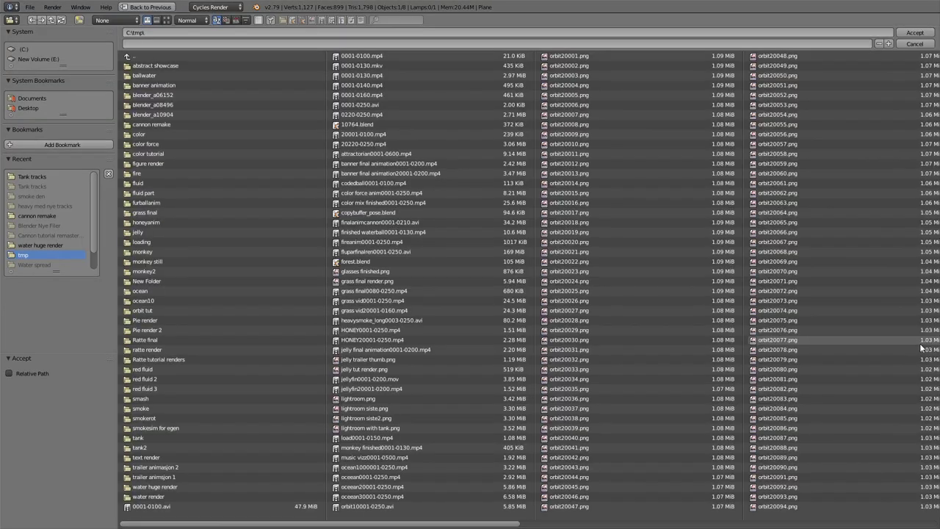
click(923, 344)
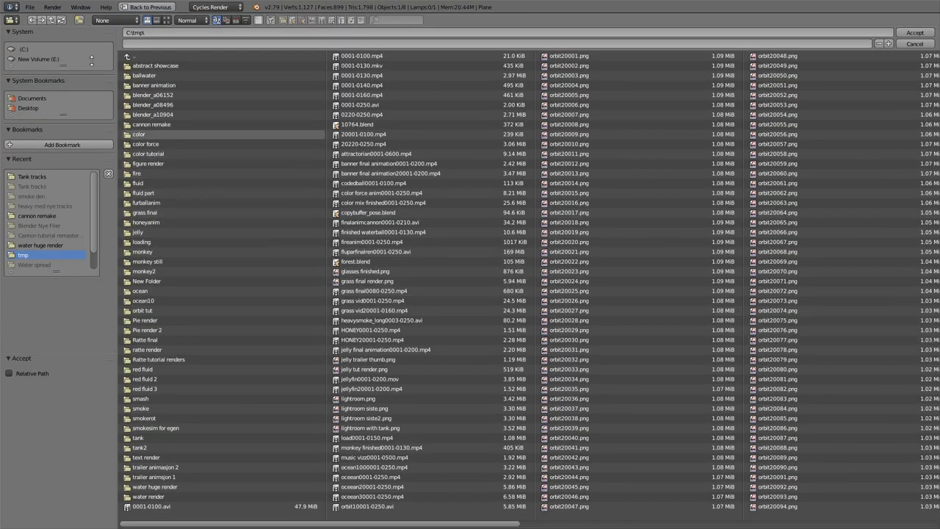
click(80, 22)
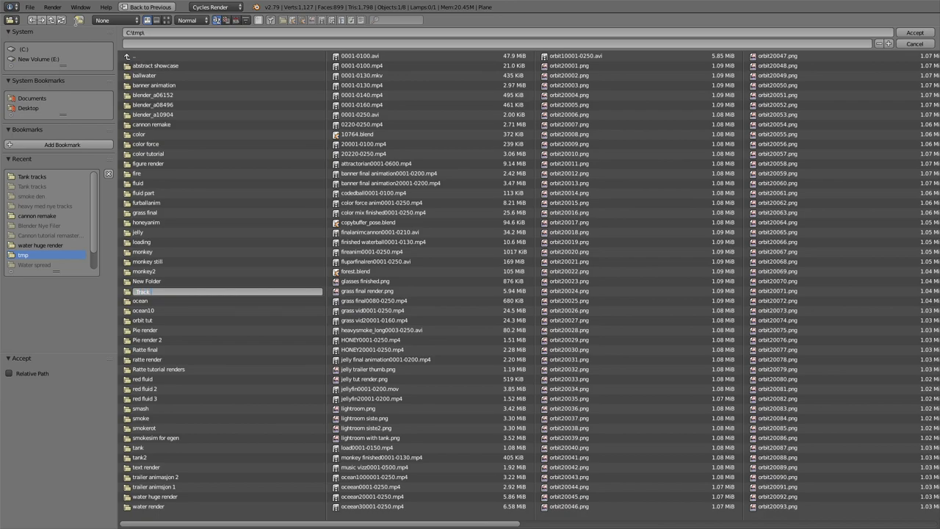
text(Track render)
key(Return)
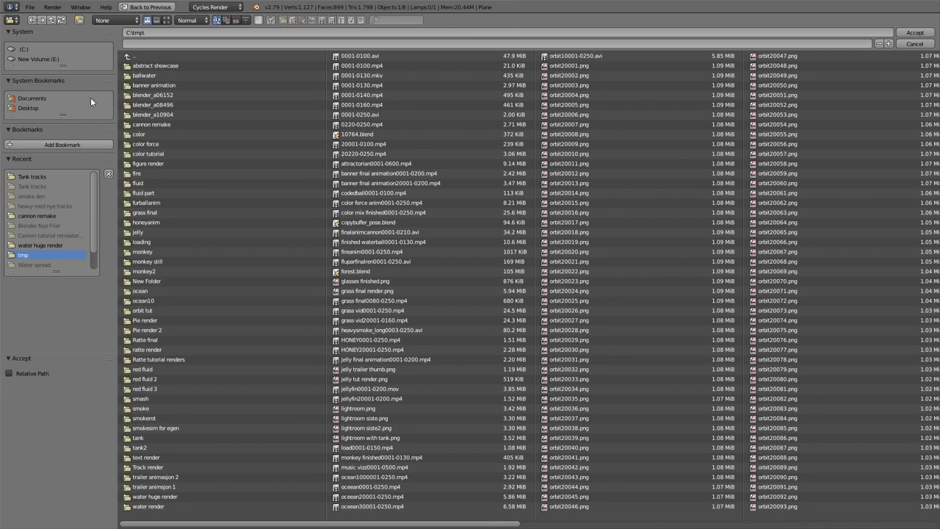
Step: Direct the render output to the Track render folder with the file name tut, in AVI JPEG format
click(143, 467)
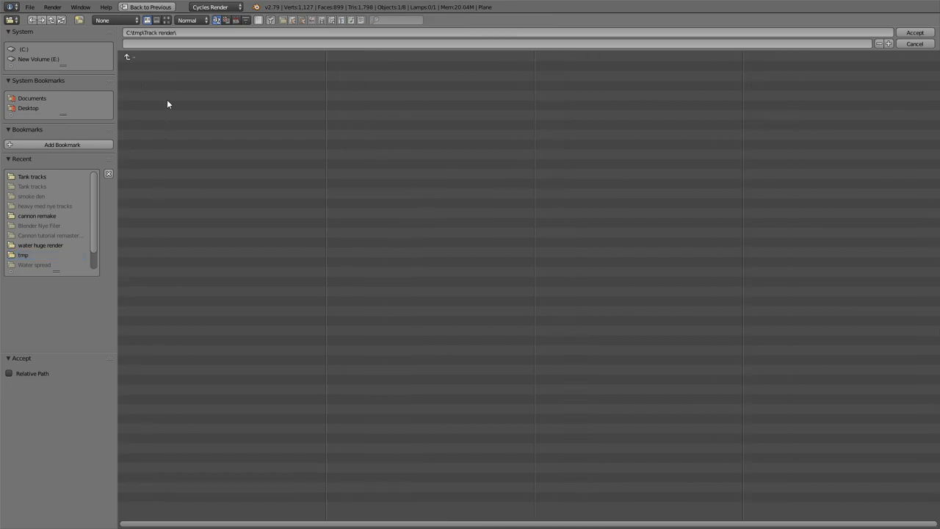
click(176, 43)
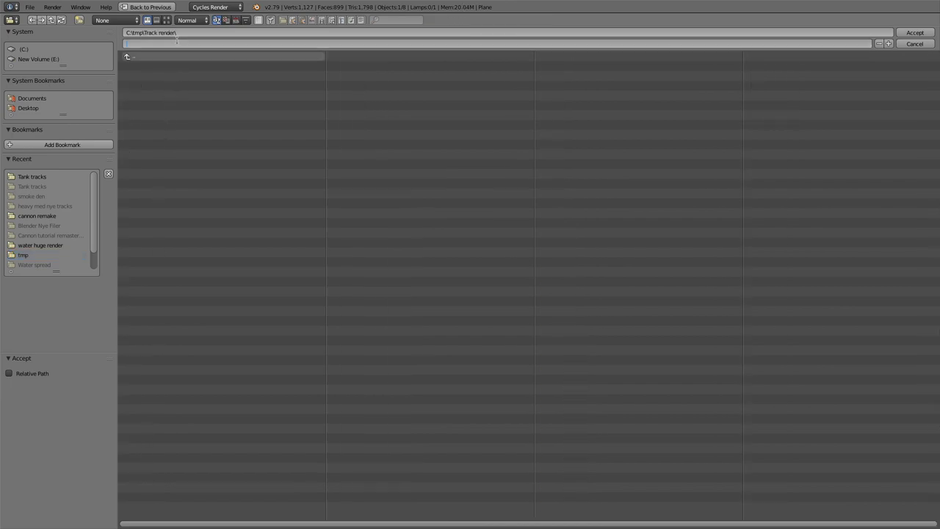
key(Return)
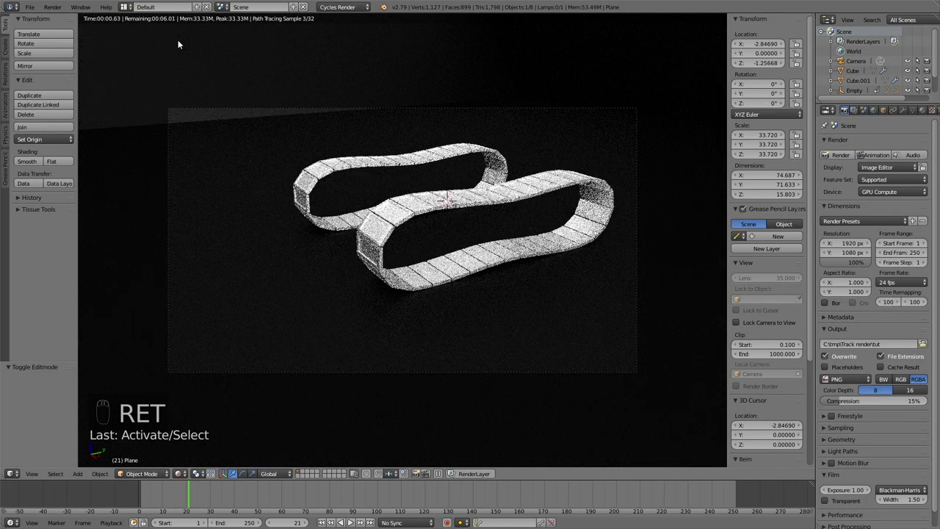
click(841, 379)
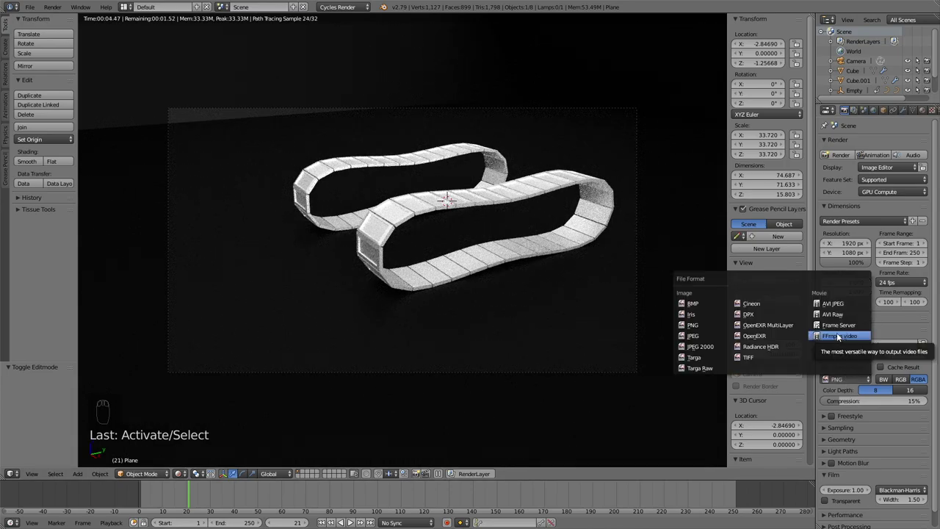
click(833, 305)
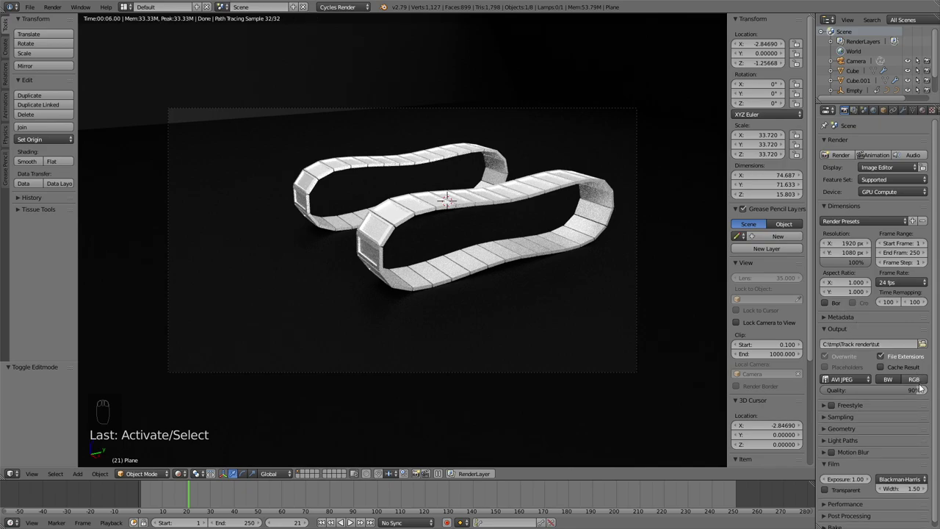
Step: Set the Cycles render samples to 300
click(849, 416)
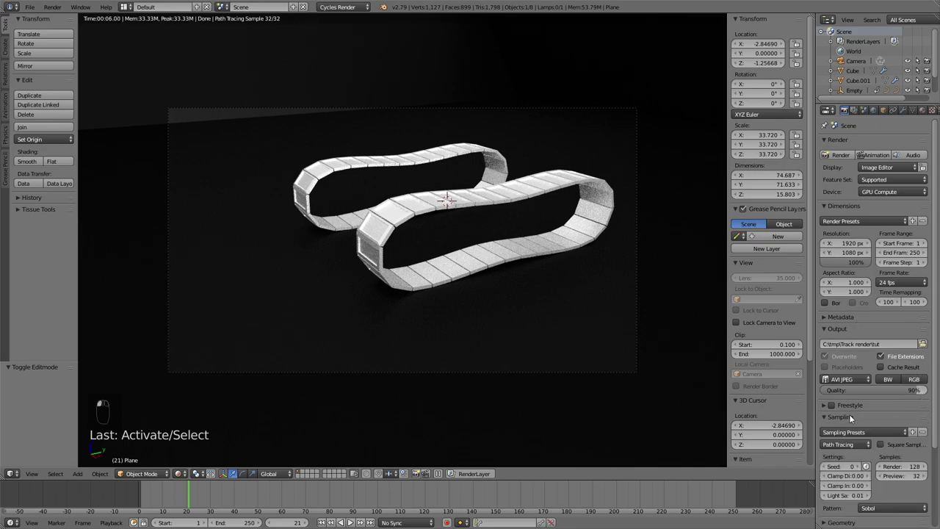
double_click(908, 465)
text(300)
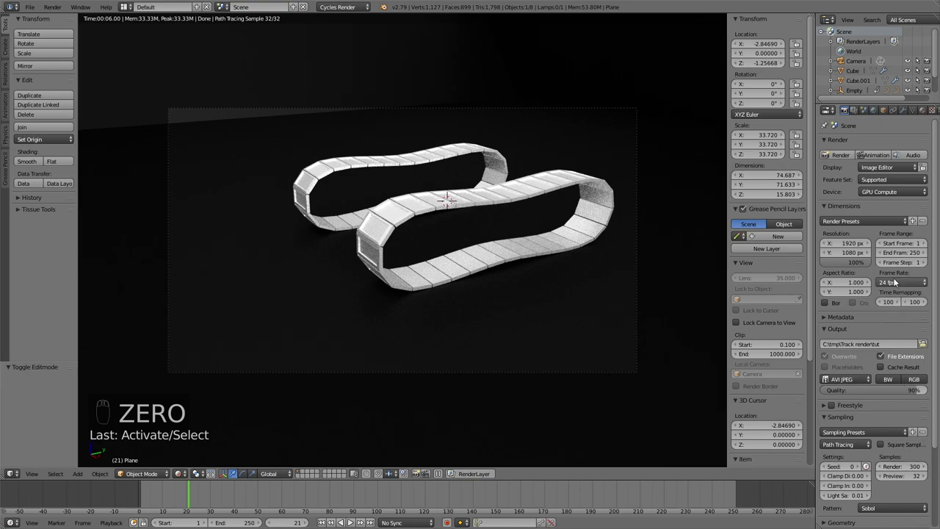
Step: Set the frame rate to 30 fps and the animation's end frame to 90
click(902, 283)
click(898, 334)
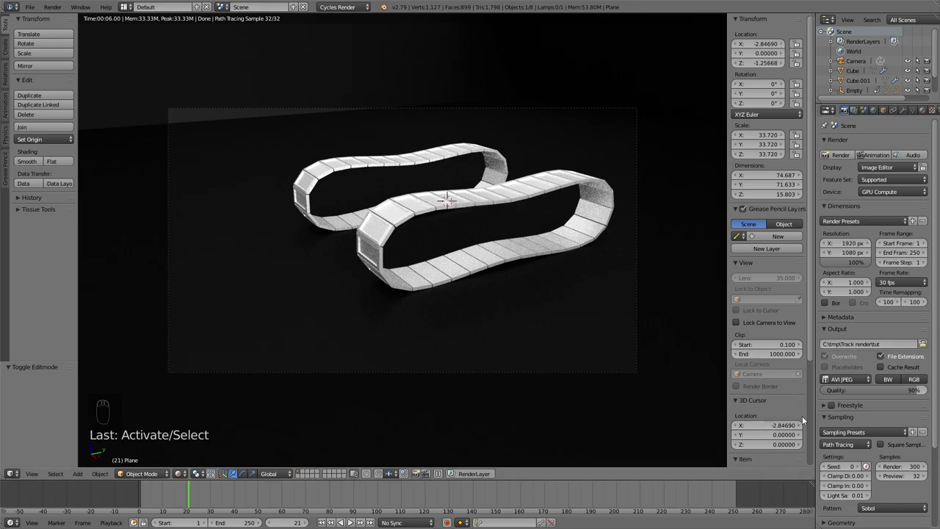
click(901, 254)
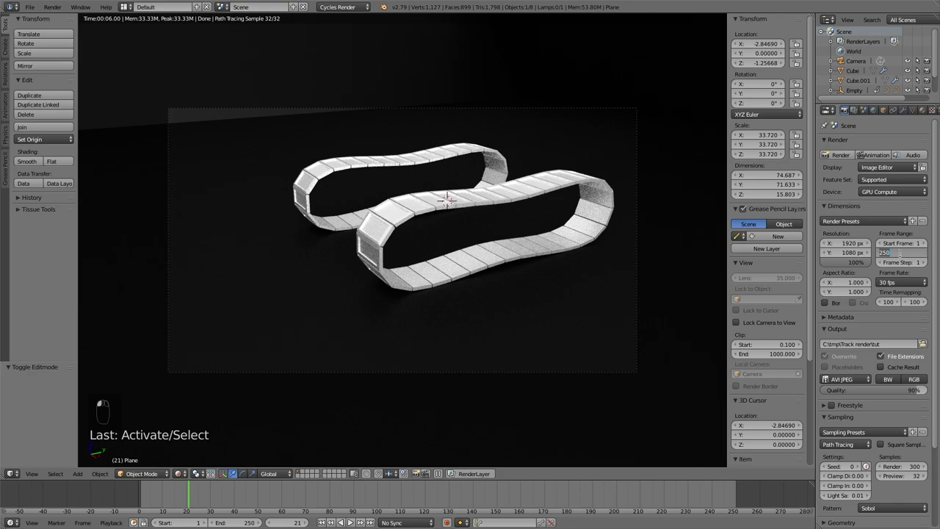
text(90)
key(Return)
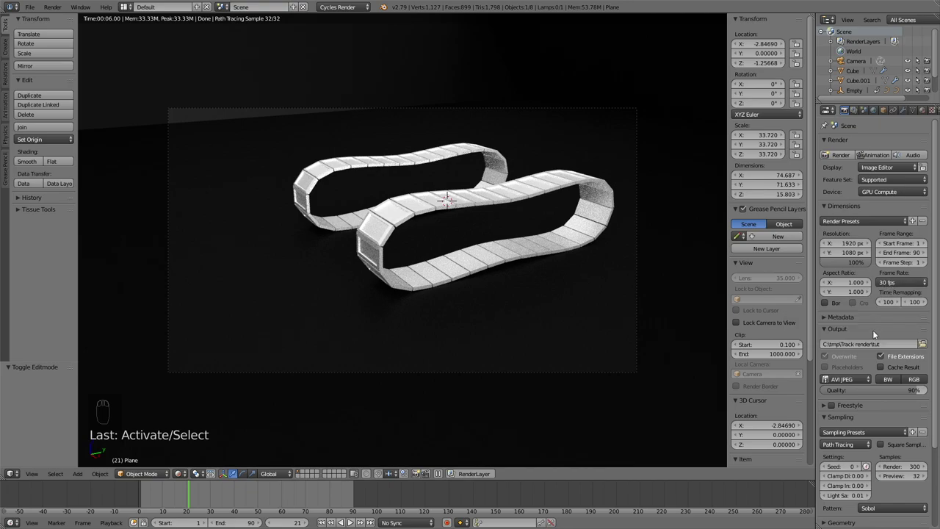
Step: Set the render tile size to 500 by 500 in the performance settings
scroll(883, 397, down, 4)
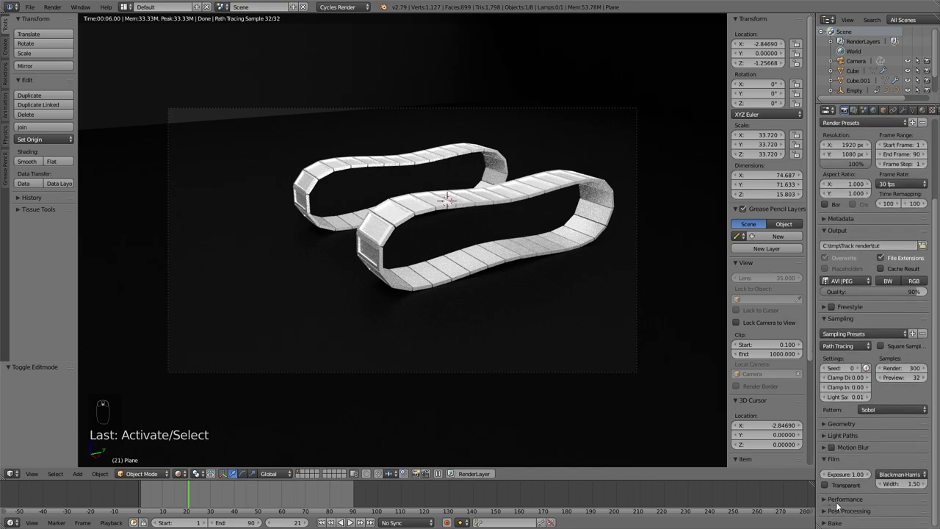
click(838, 499)
scroll(838, 504, down, 4)
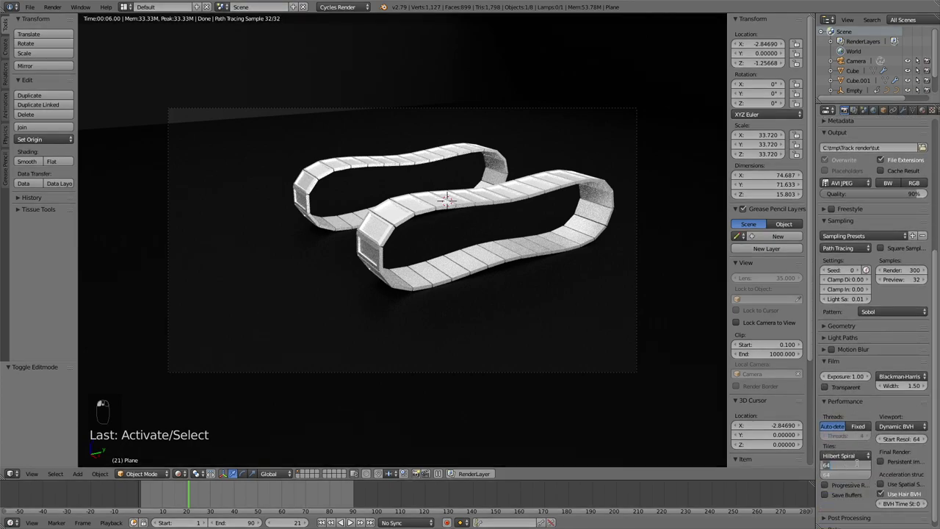
text(500)
key(Return)
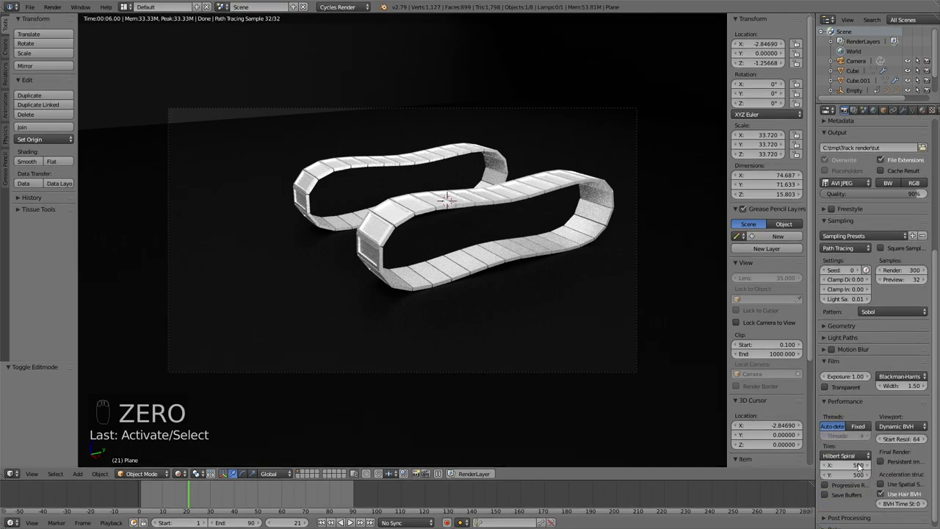
Step: Scrub through the shortened animation in rendered view and stop at frame 37
scroll(889, 346, up, 8)
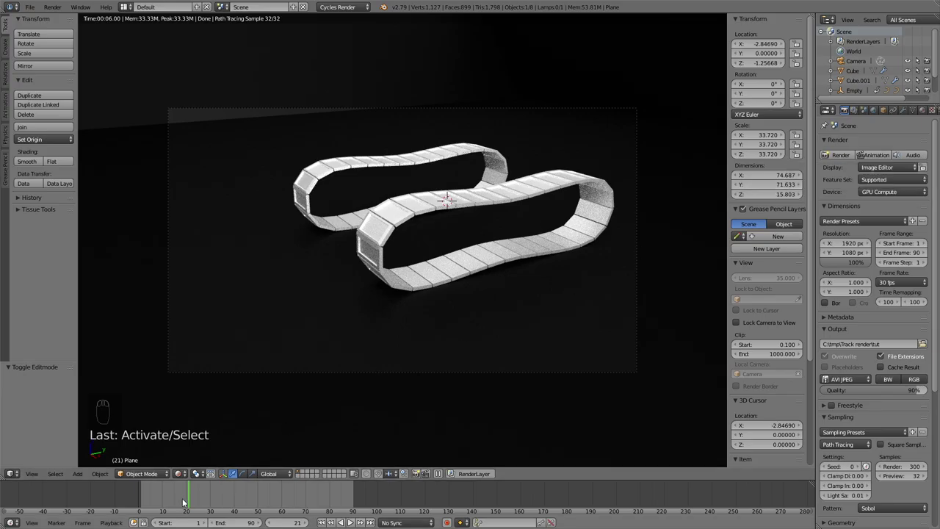
drag(185, 503, 348, 505)
click(227, 494)
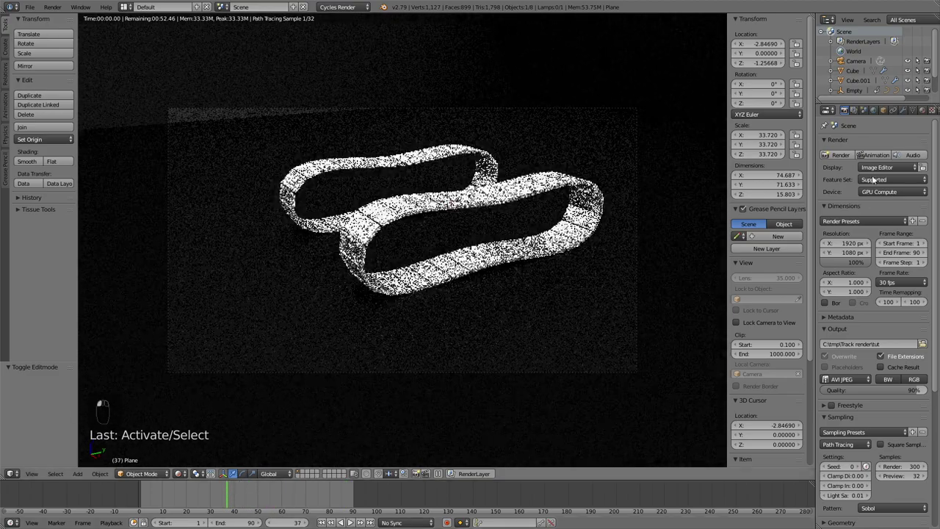